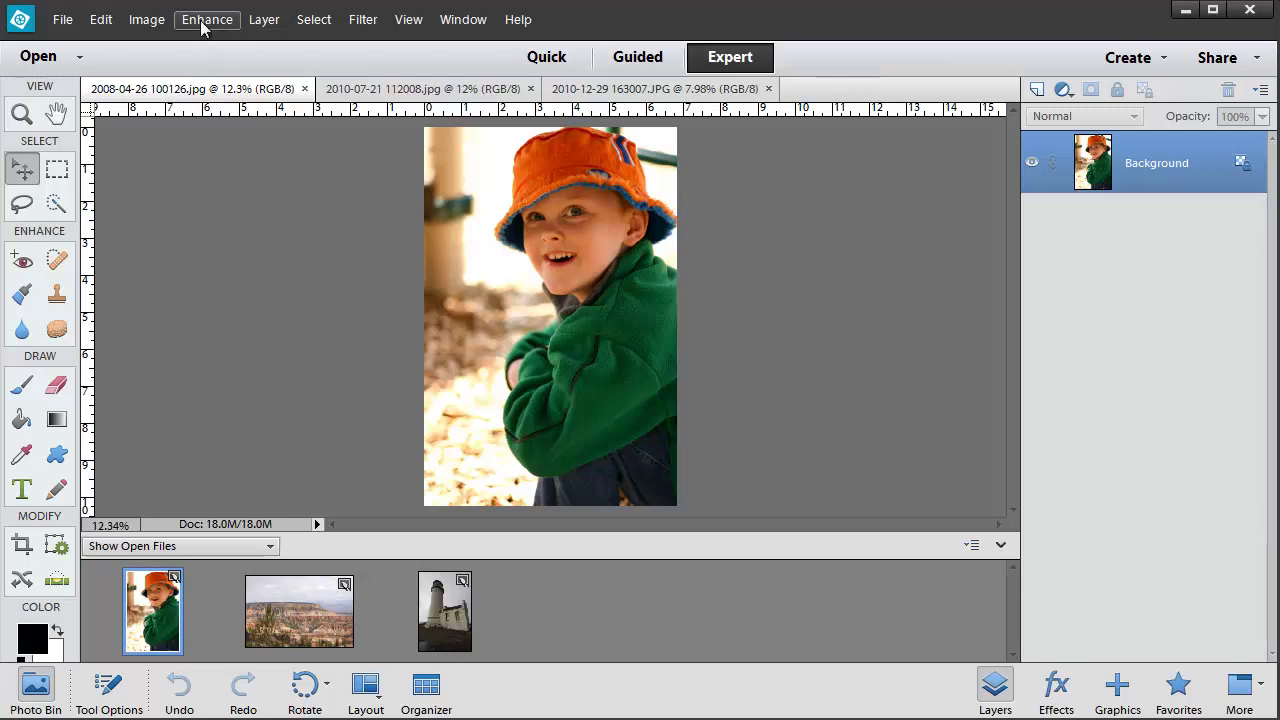
- Add a Levels adjustment layer above the Background of the boy's photo and move its settings clear of the screen edge
left_click(264, 20)
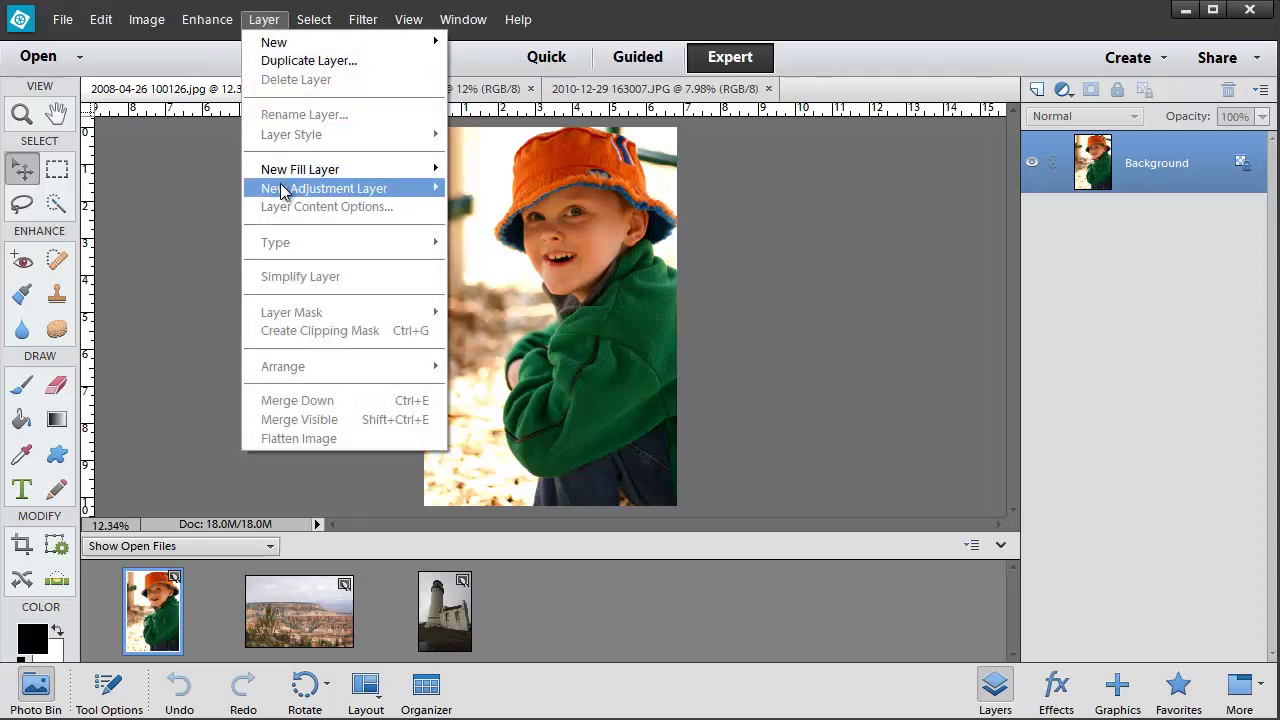
mouse_move(283, 190)
left_click(482, 190)
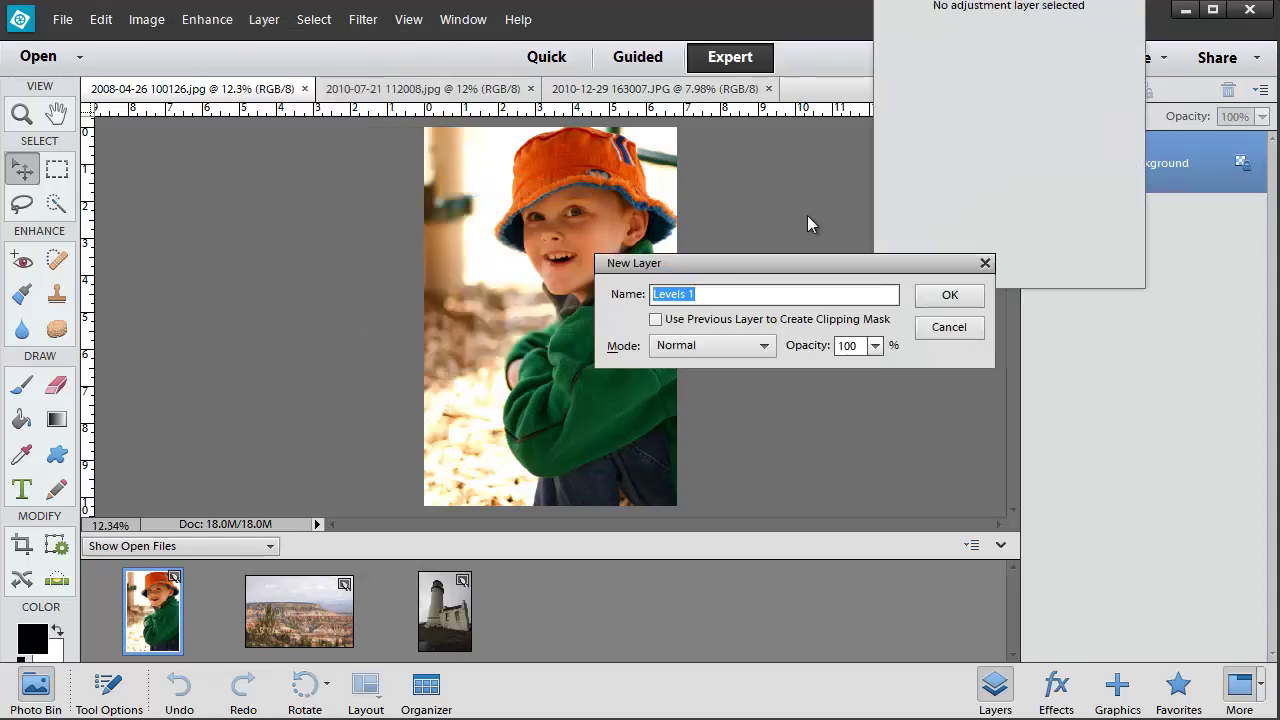
left_click(947, 296)
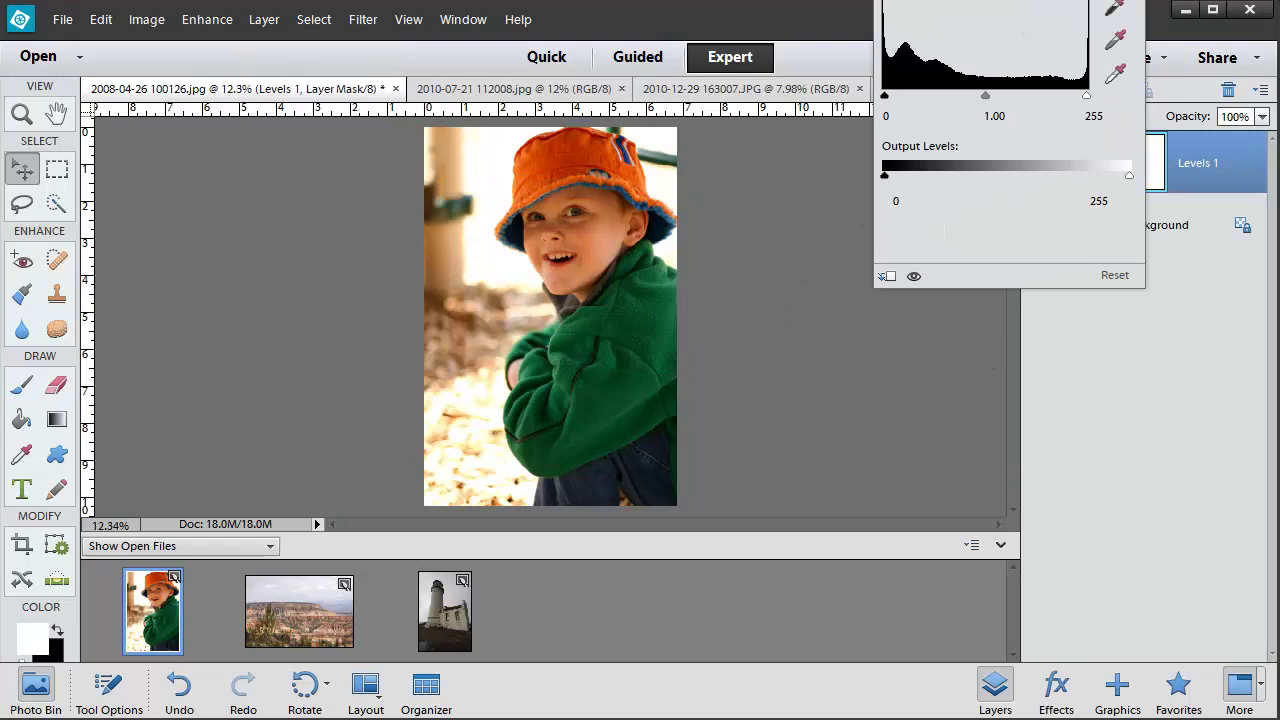
left_click_drag(996, 0, 926, 159)
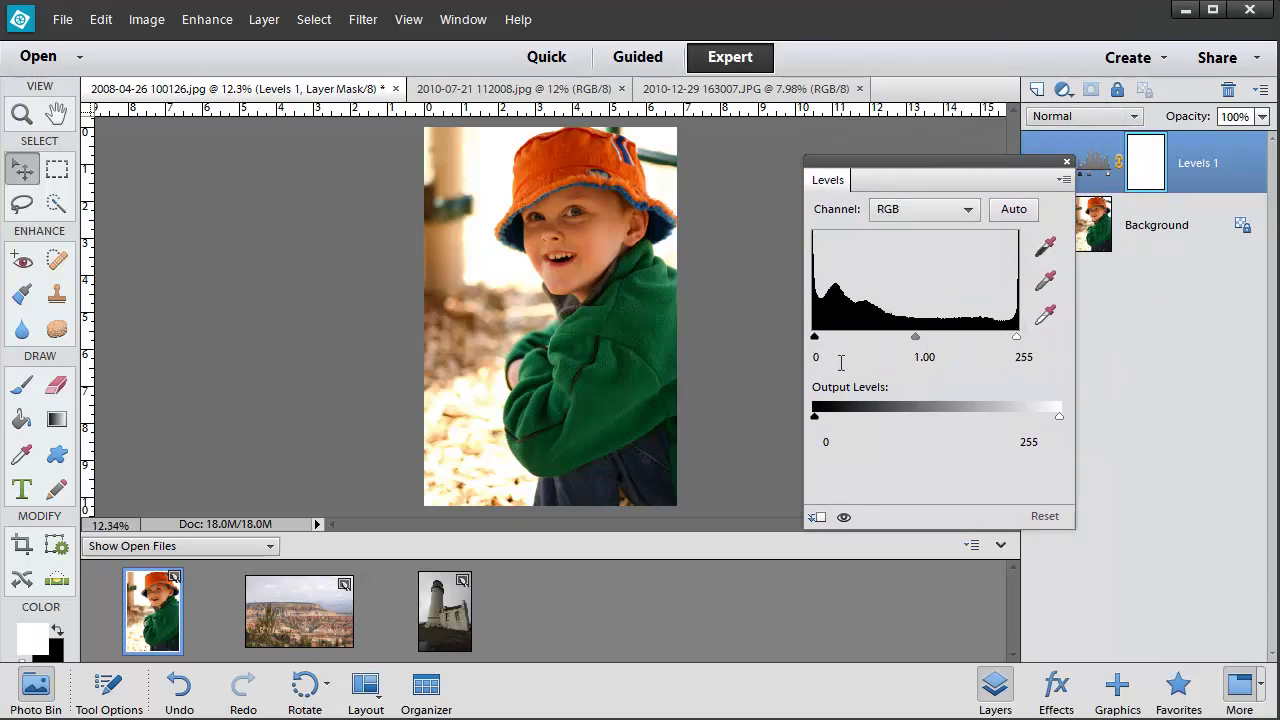
- Try a black input level of 11 on the Levels 1 adjustment and return it to 0
left_click_drag(814, 336, 824, 334)
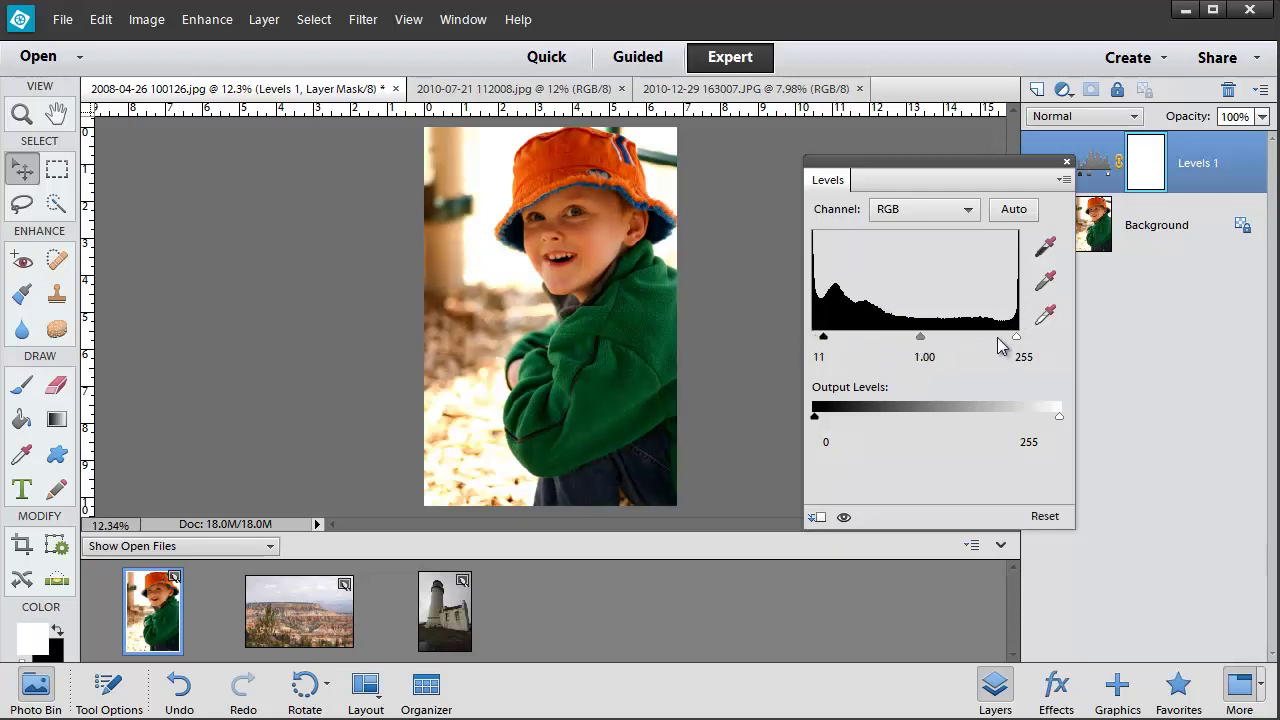
left_click_drag(1017, 338, 1022, 338)
left_click_drag(823, 337, 812, 337)
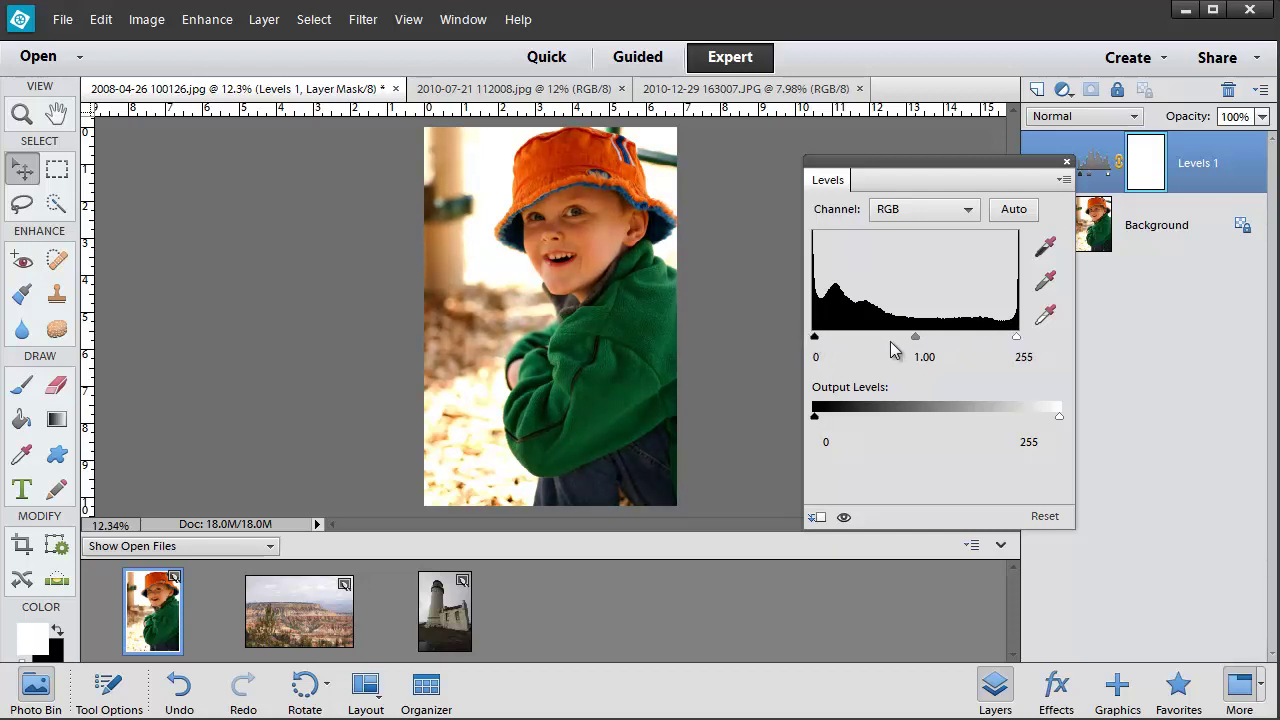
- Brighten the midtones of the Levels 1 adjustment to 1.18 and close its settings
left_click_drag(916, 341, 902, 337)
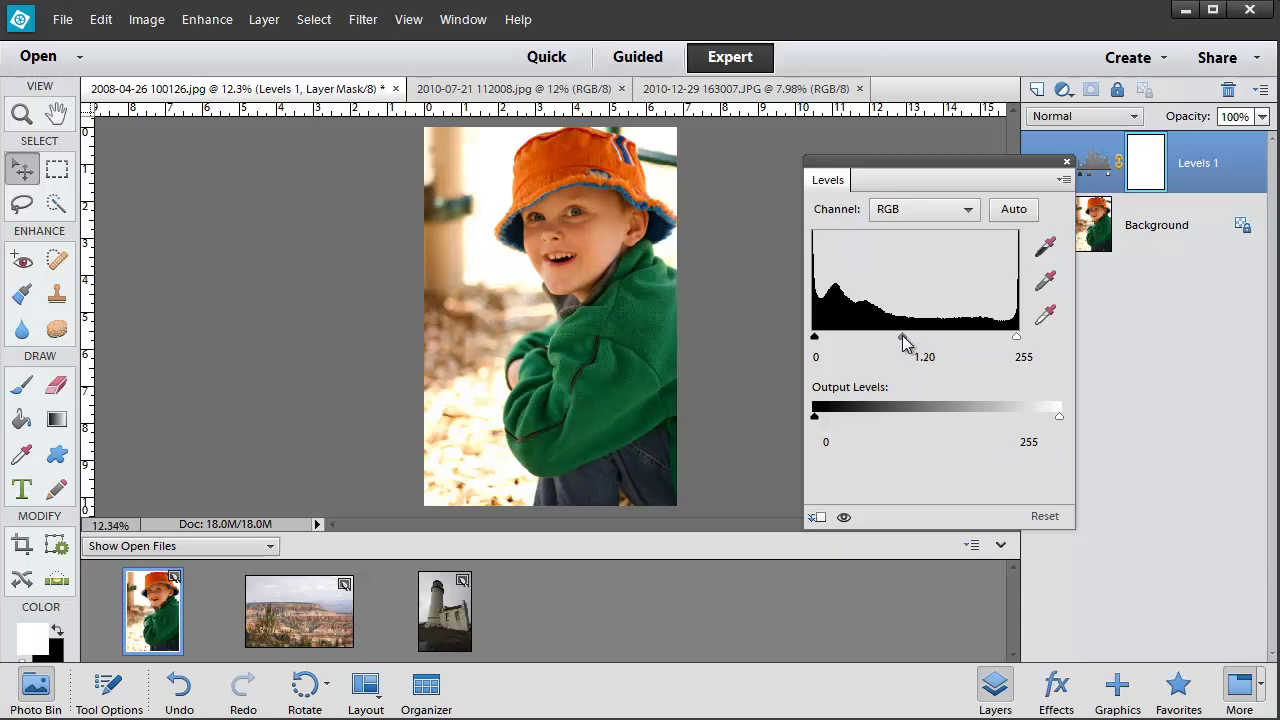
left_click_drag(899, 333, 907, 334)
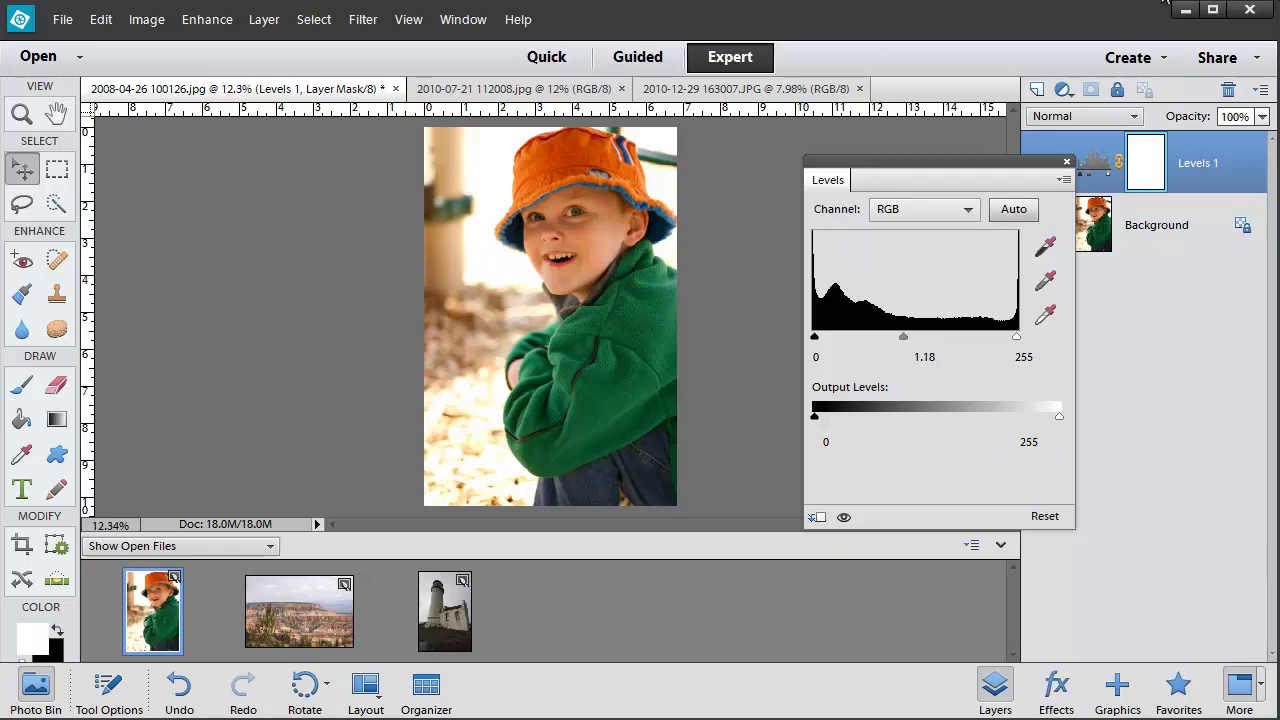
left_click(1066, 163)
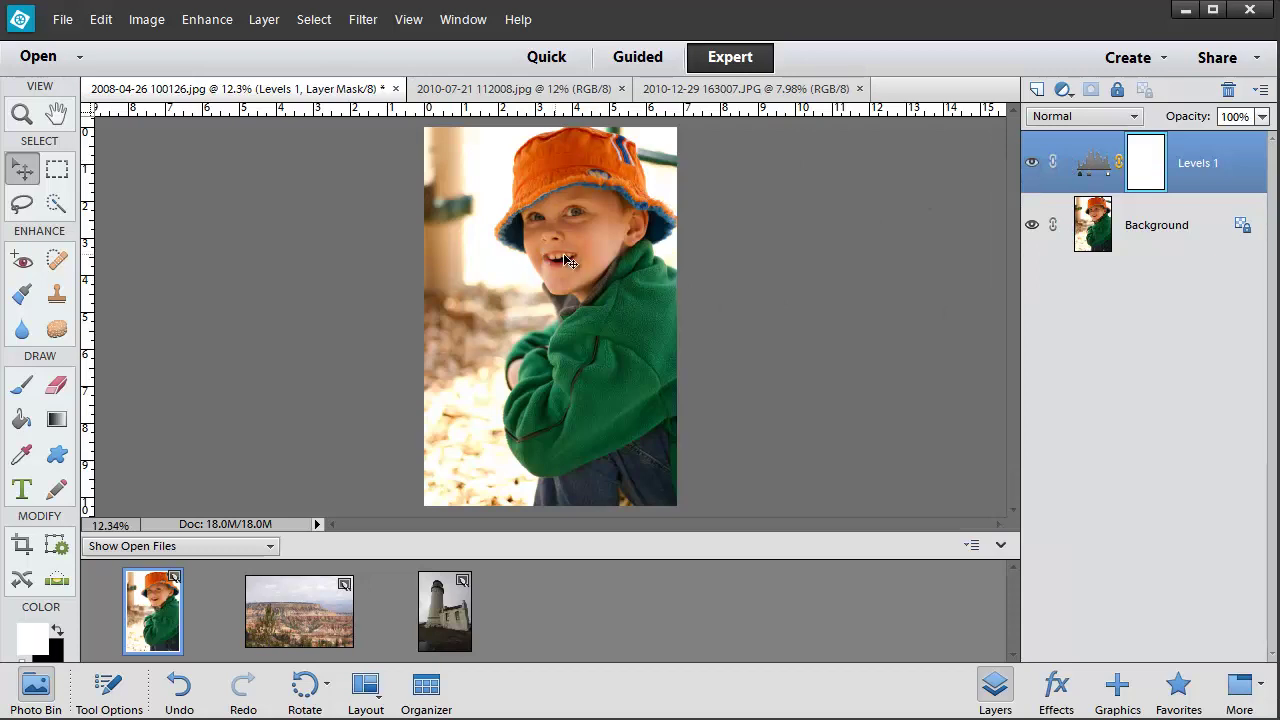
- Add a second Levels adjustment layer that brightens the photo's midtones, and turn its layer mask solid black
left_click(272, 22)
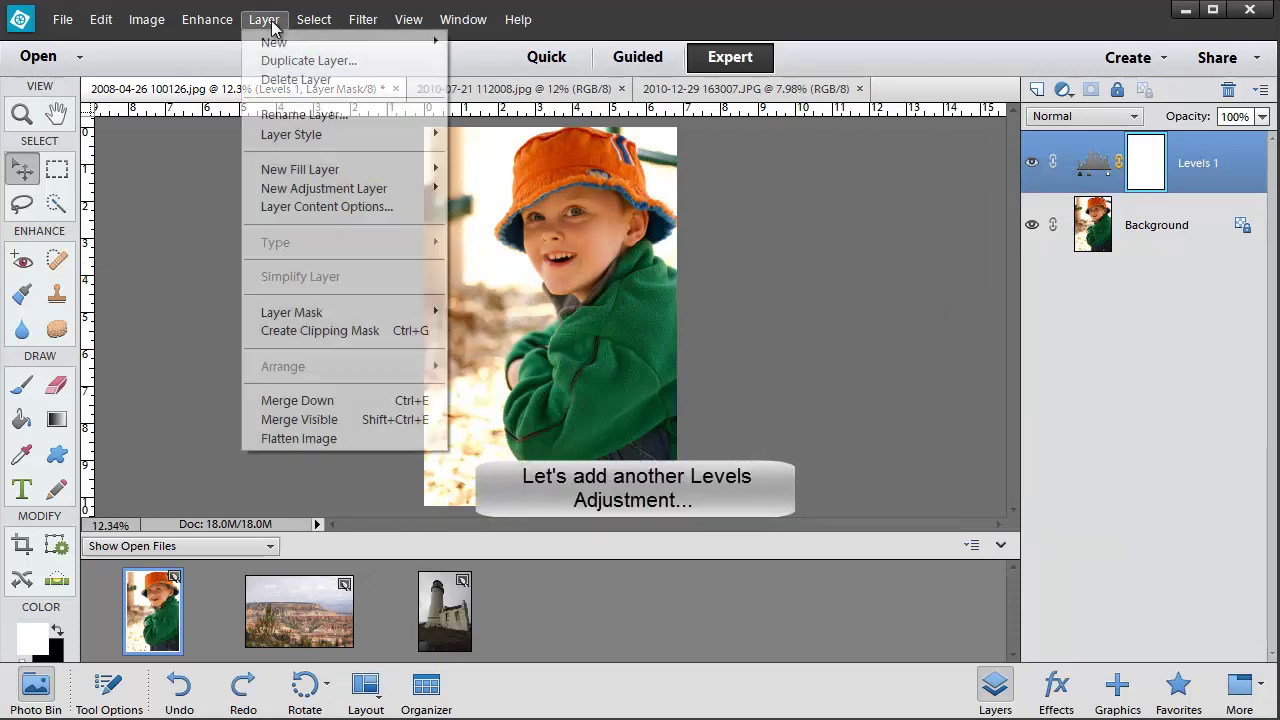
mouse_move(295, 201)
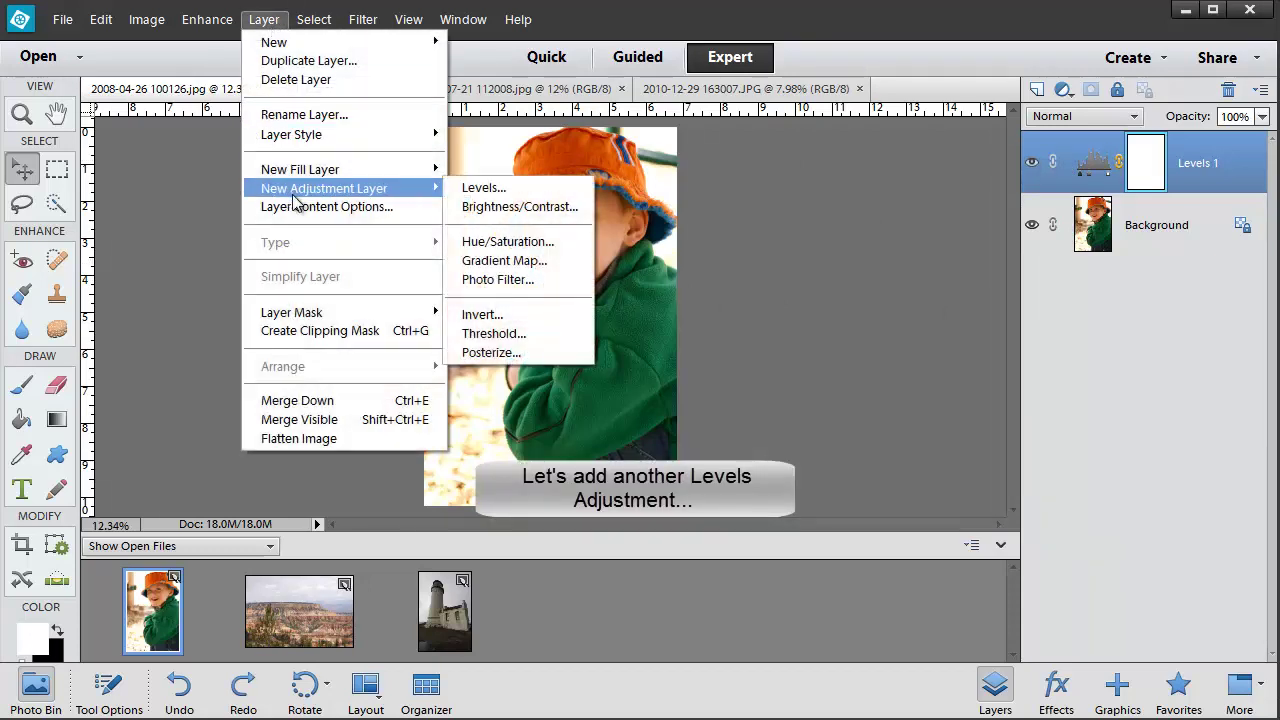
left_click(484, 188)
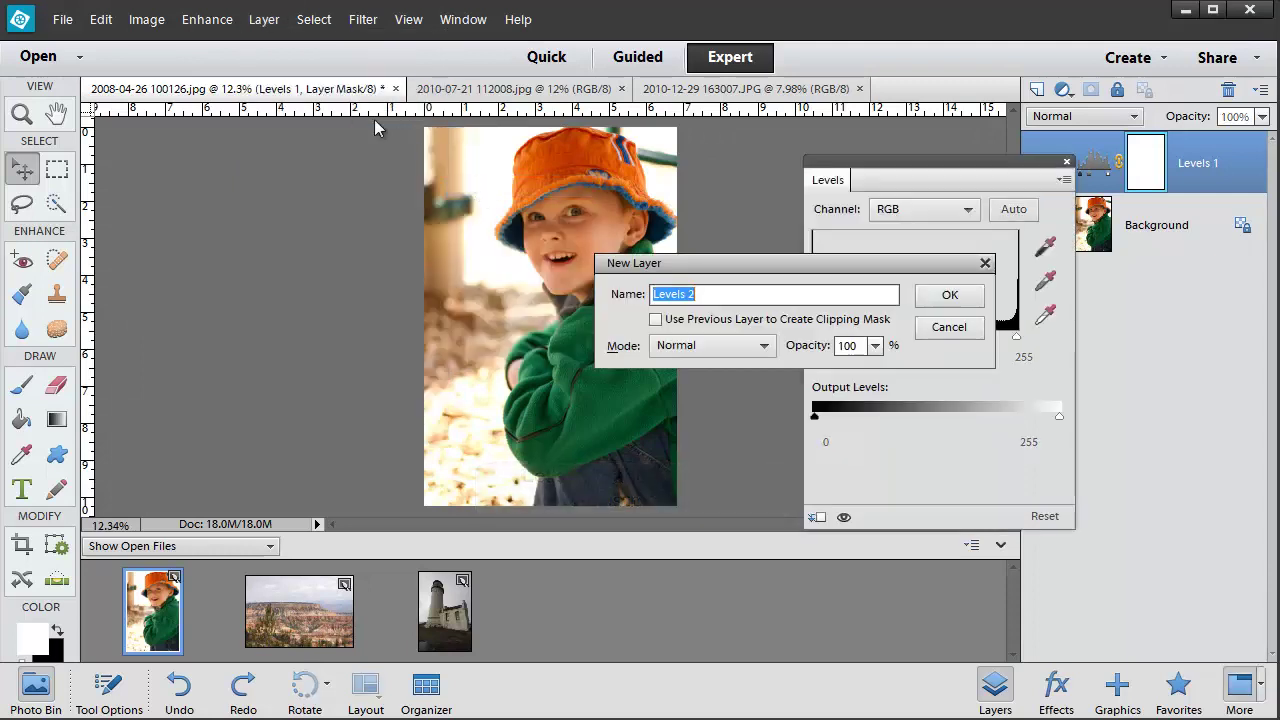
left_click(946, 297)
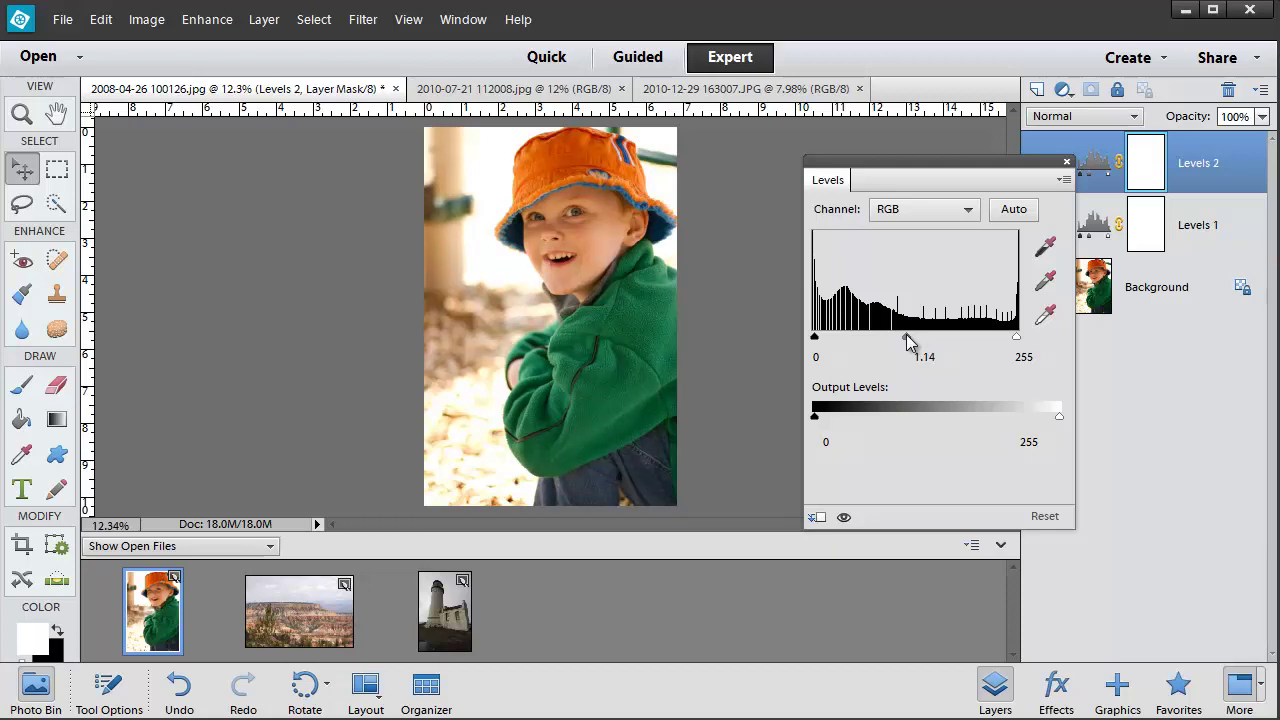
left_click_drag(906, 336, 914, 339)
left_click(1066, 162)
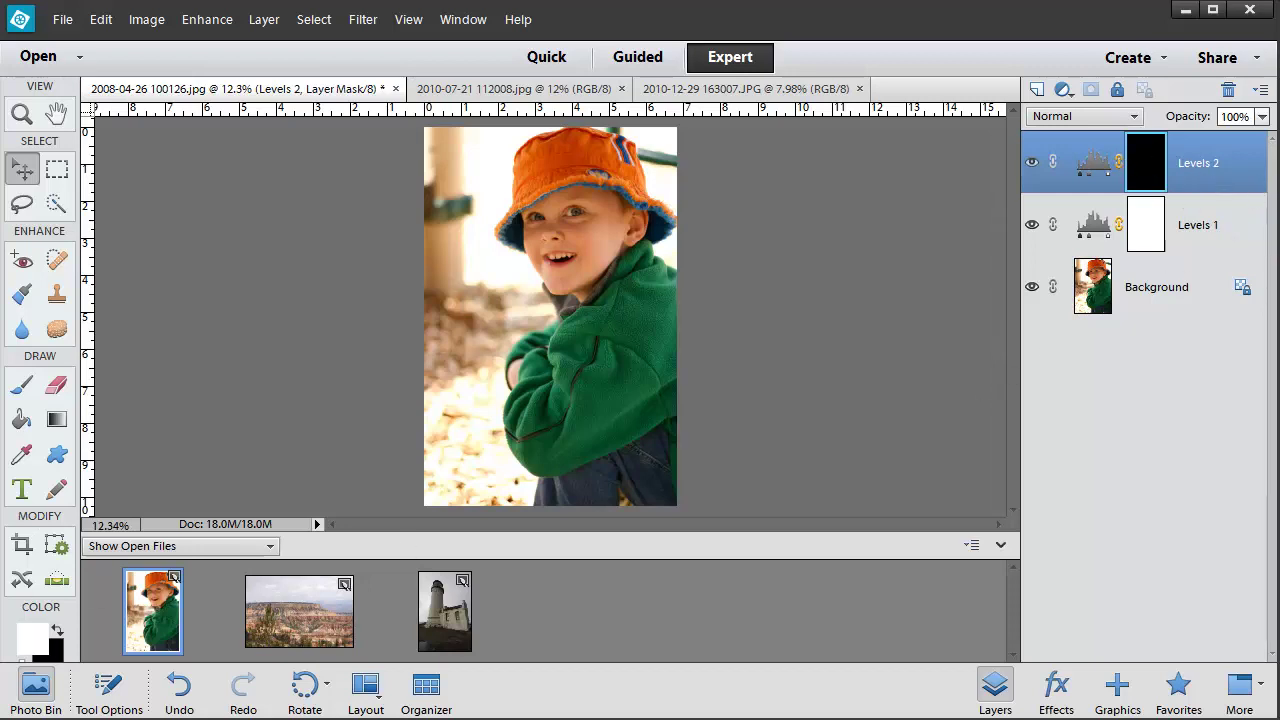
- Set up the Brush tool with the soft 300 px brush from the Default Brushes
left_click(23, 388)
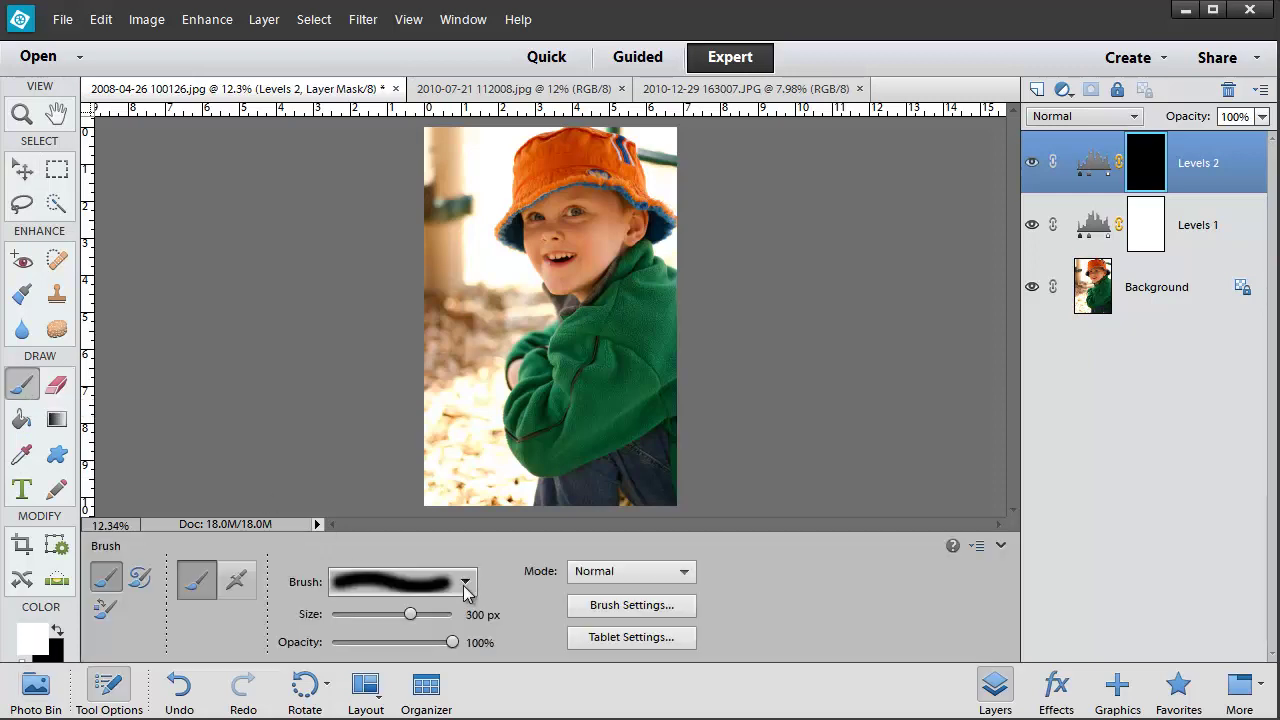
left_click(465, 583)
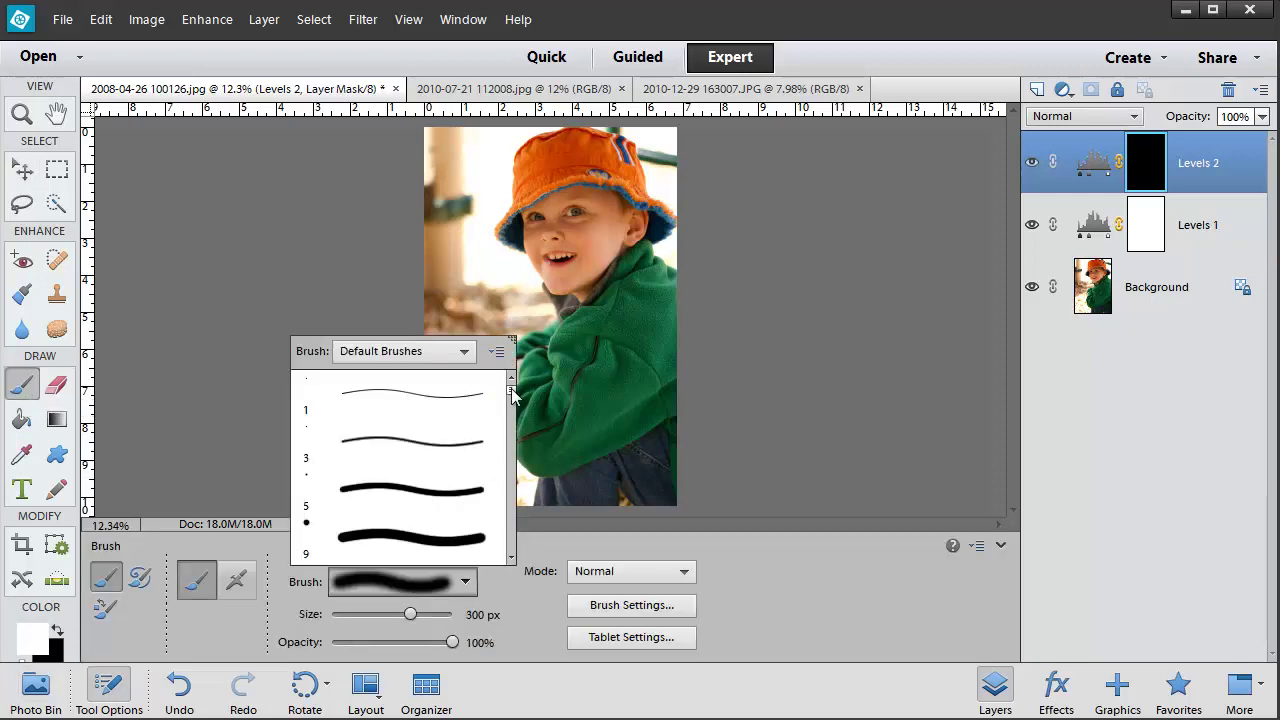
left_click_drag(513, 395, 513, 455)
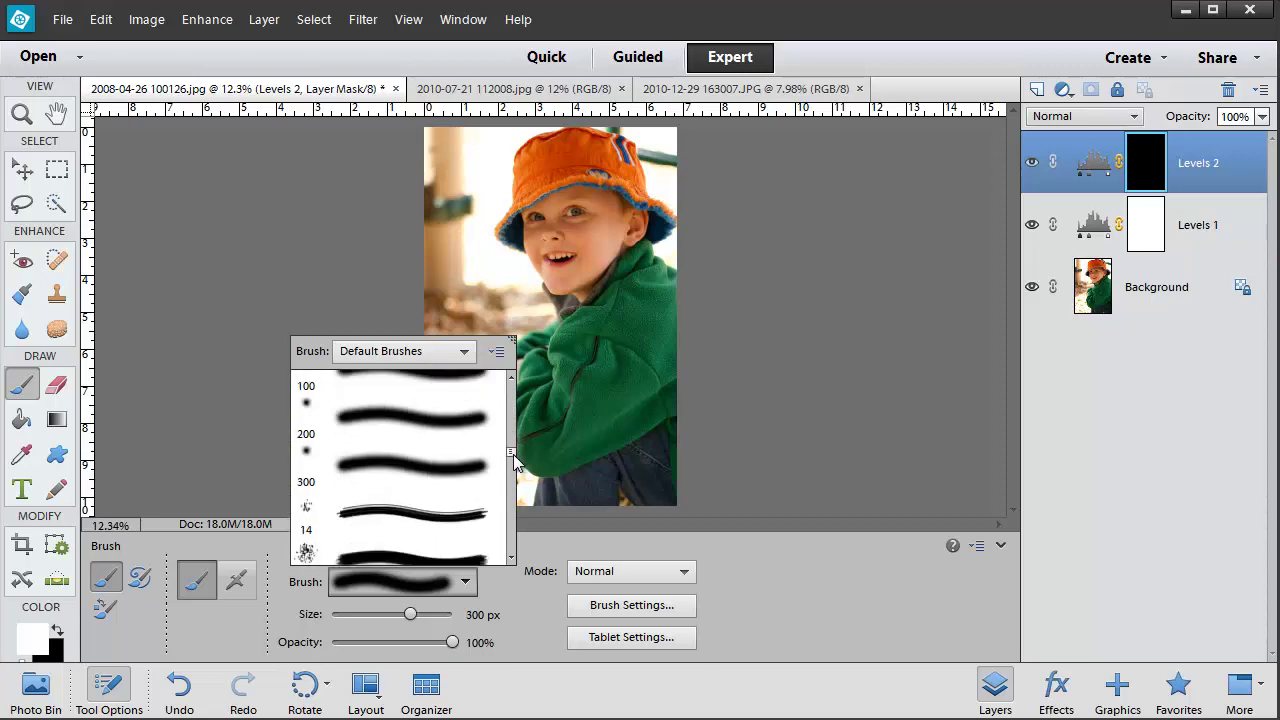
left_click(404, 468)
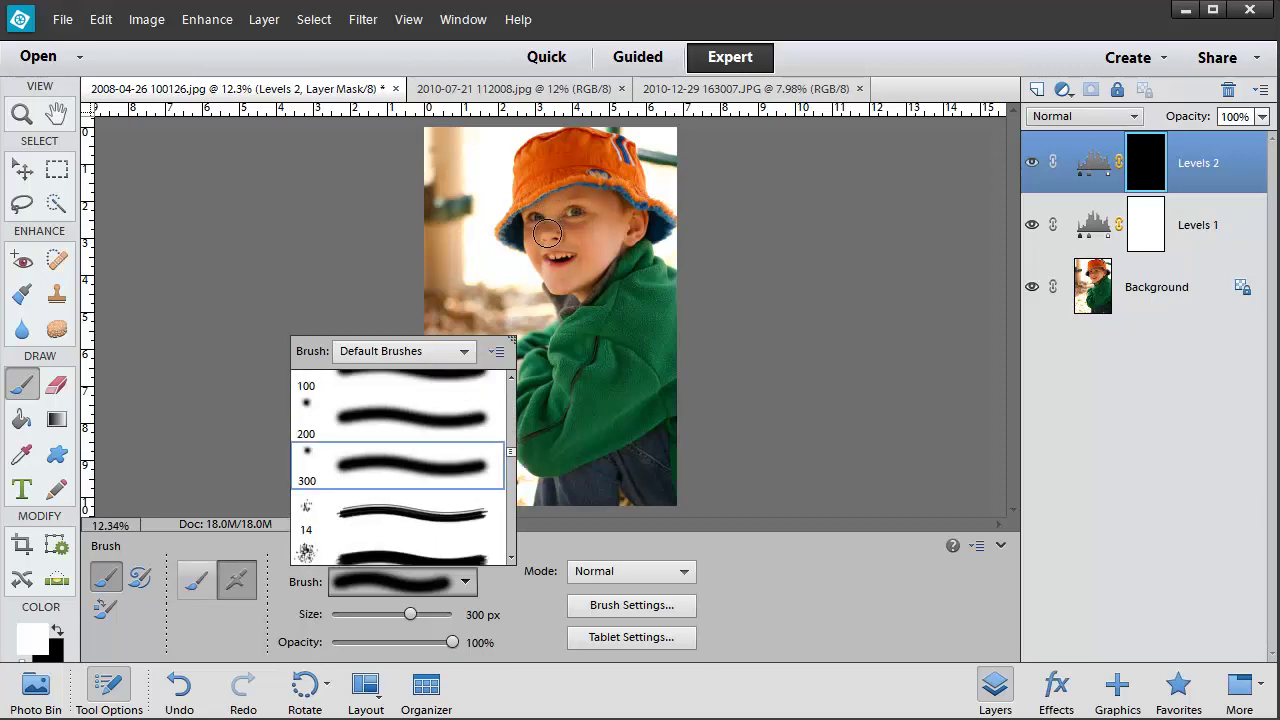
left_click(524, 628)
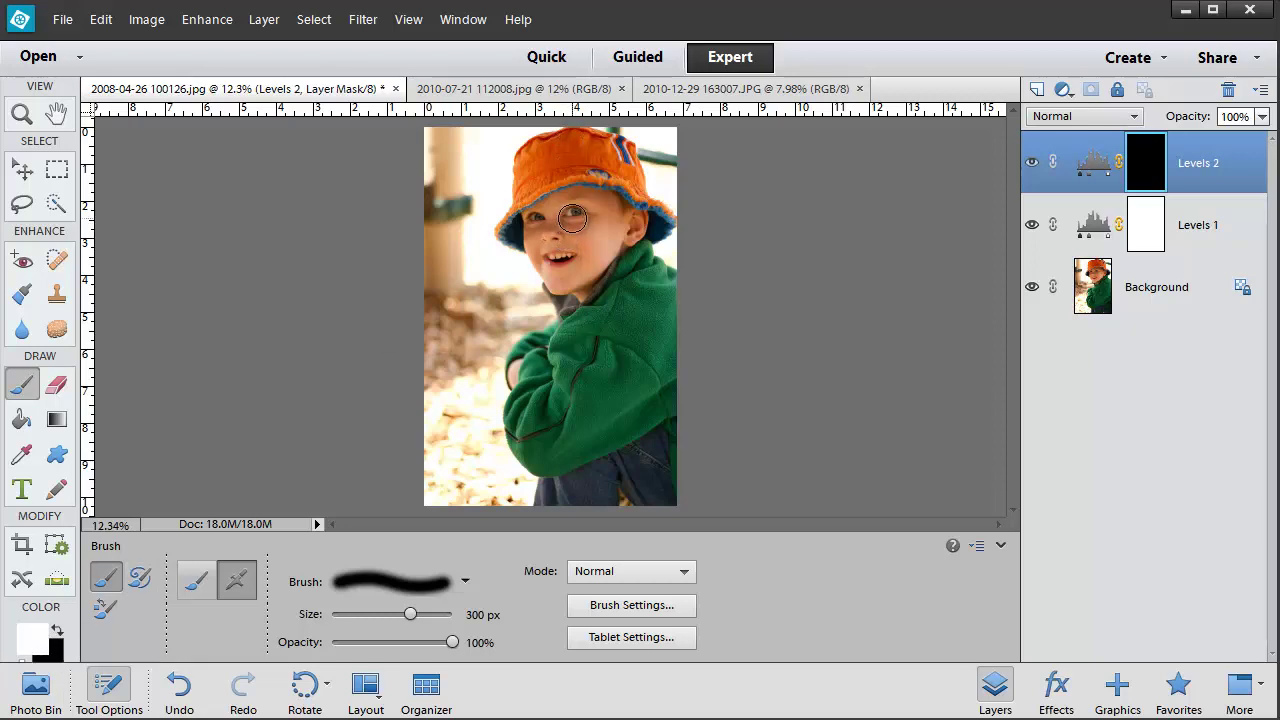
- Paint white on the Levels 2 mask over the boy's face, toggling the layer's visibility to compare the result
mouse_move(576, 213)
left_mouse_down()
mouse_move(598, 206)
mouse_move(610, 242)
mouse_move(620, 228)
left_mouse_up()
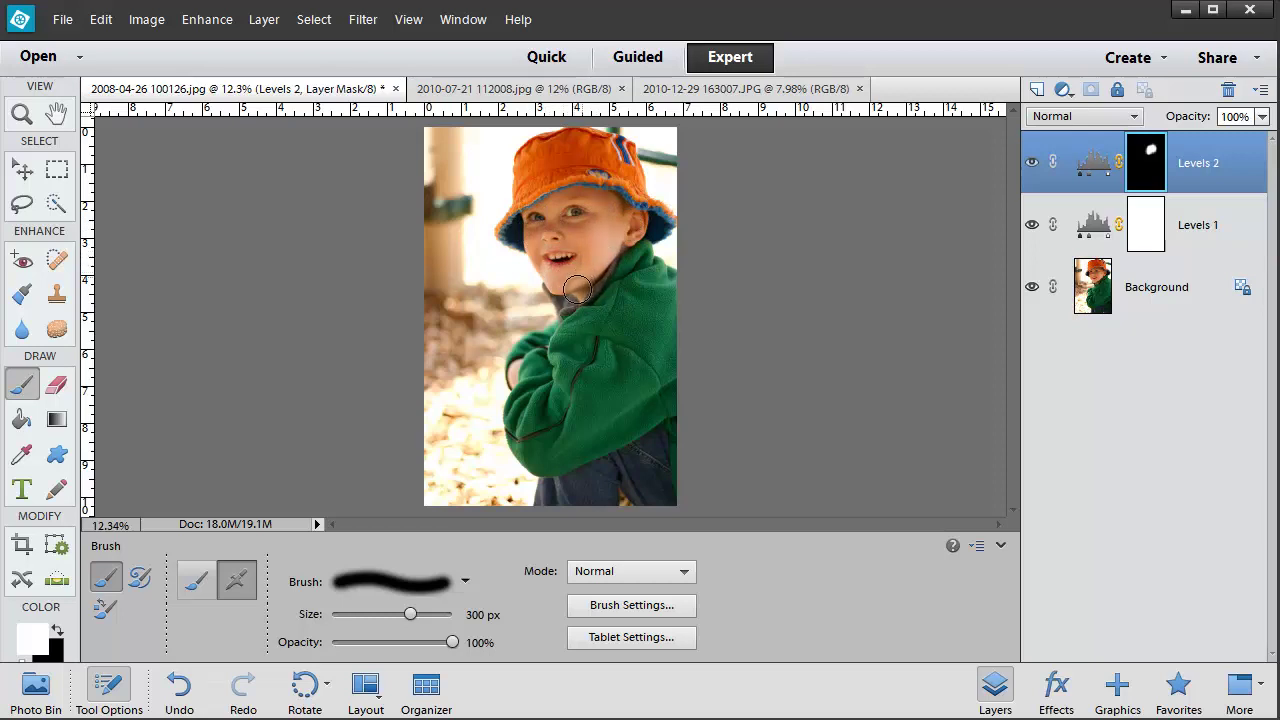
mouse_move(630, 220)
left_mouse_down()
mouse_move(605, 201)
mouse_move(558, 211)
mouse_move(552, 242)
left_mouse_up()
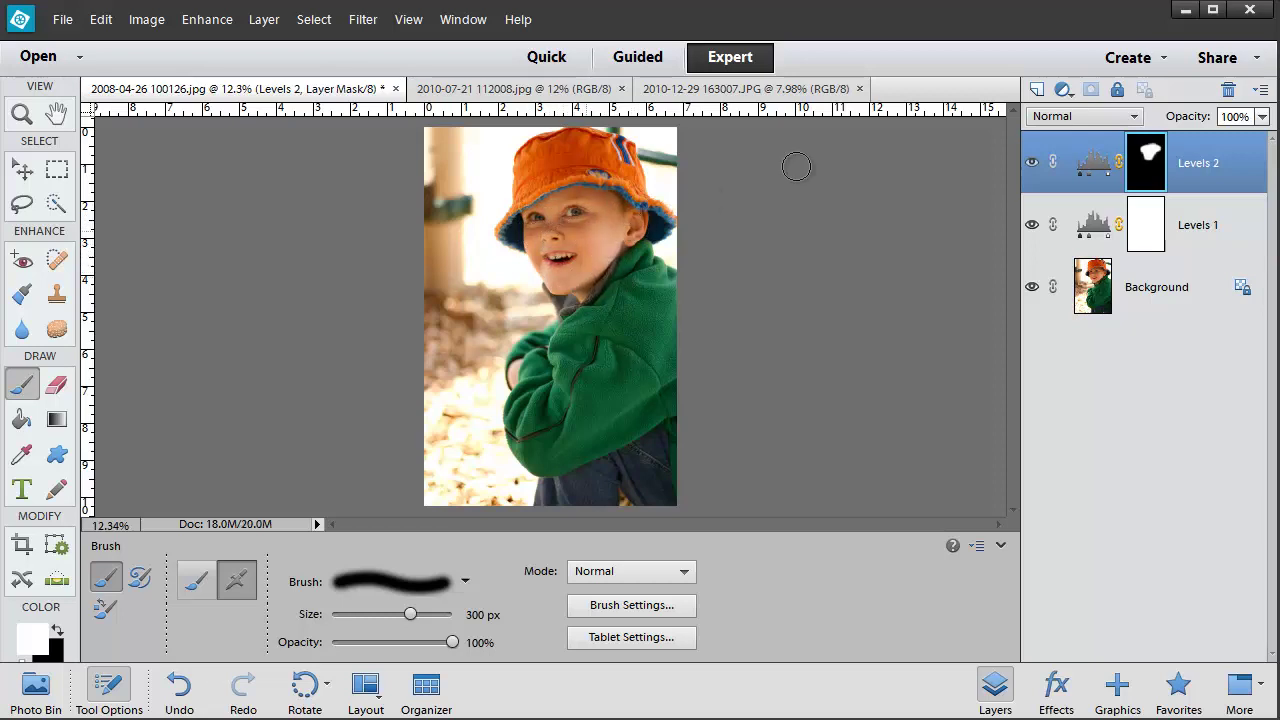
left_click(1032, 164)
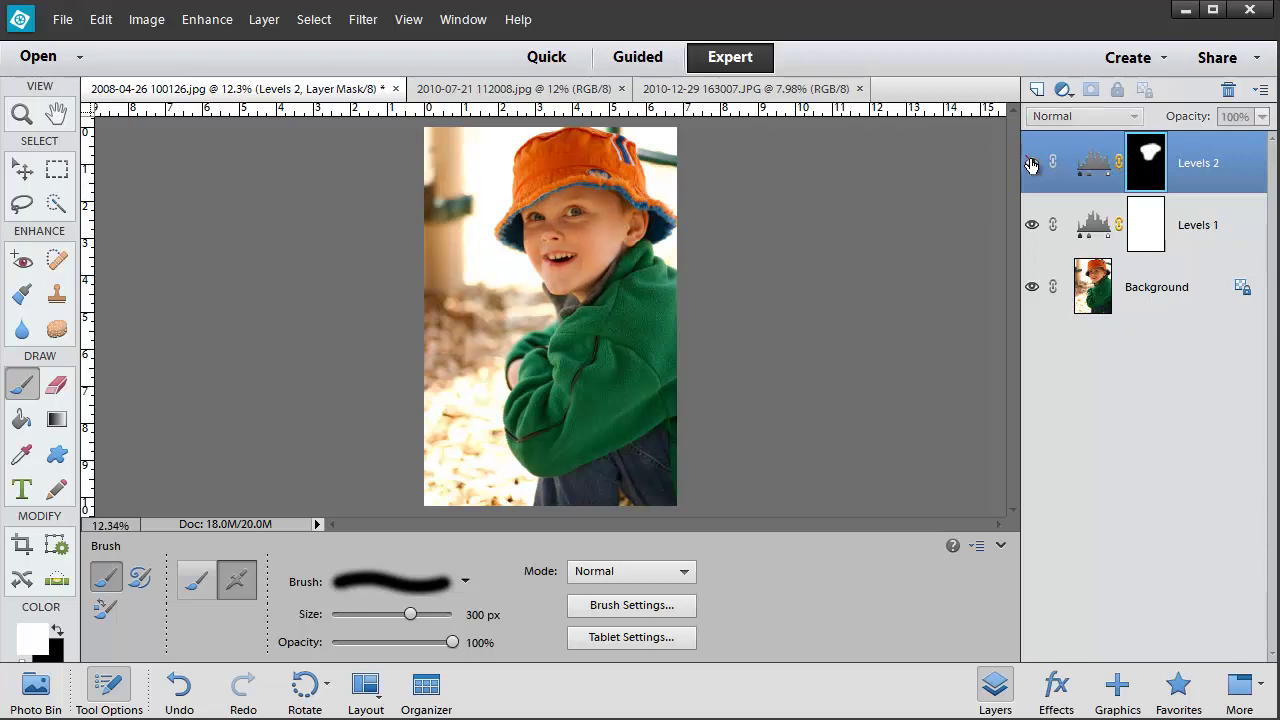
left_click(1032, 164)
left_click(1032, 166)
left_click(1032, 166)
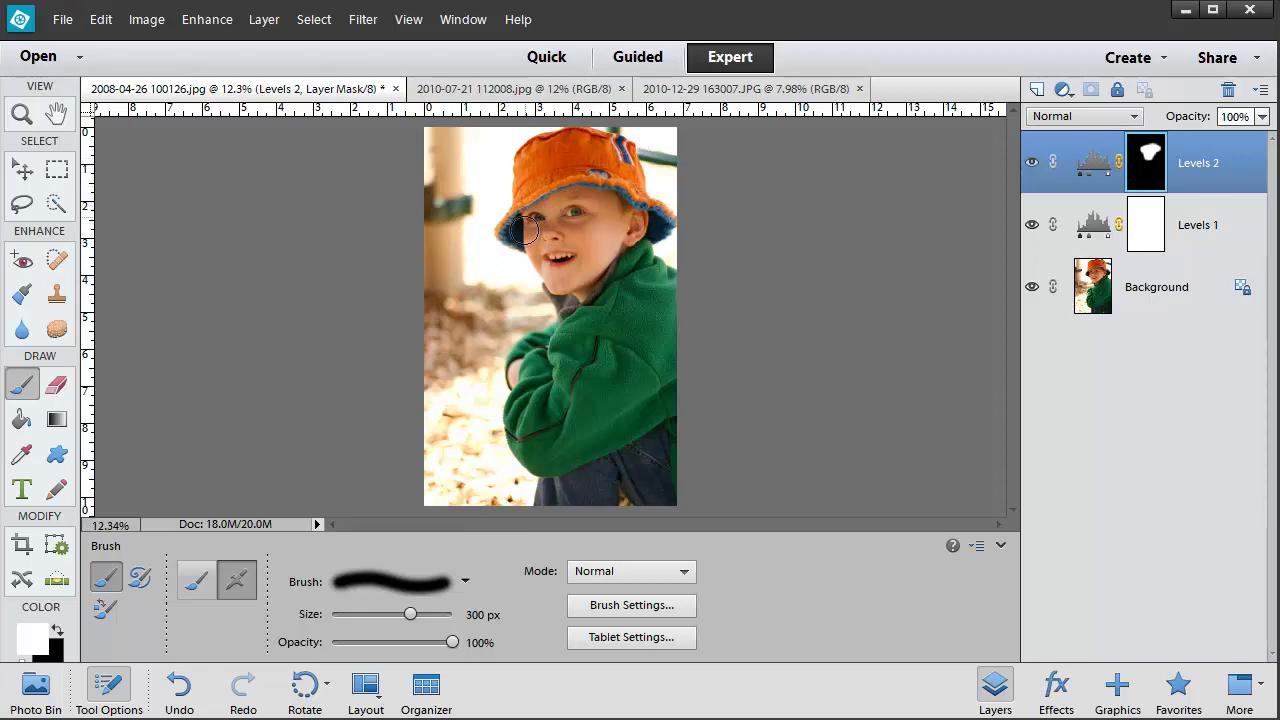
mouse_move(555, 284)
left_mouse_down()
mouse_move(569, 289)
mouse_move(623, 236)
left_mouse_up()
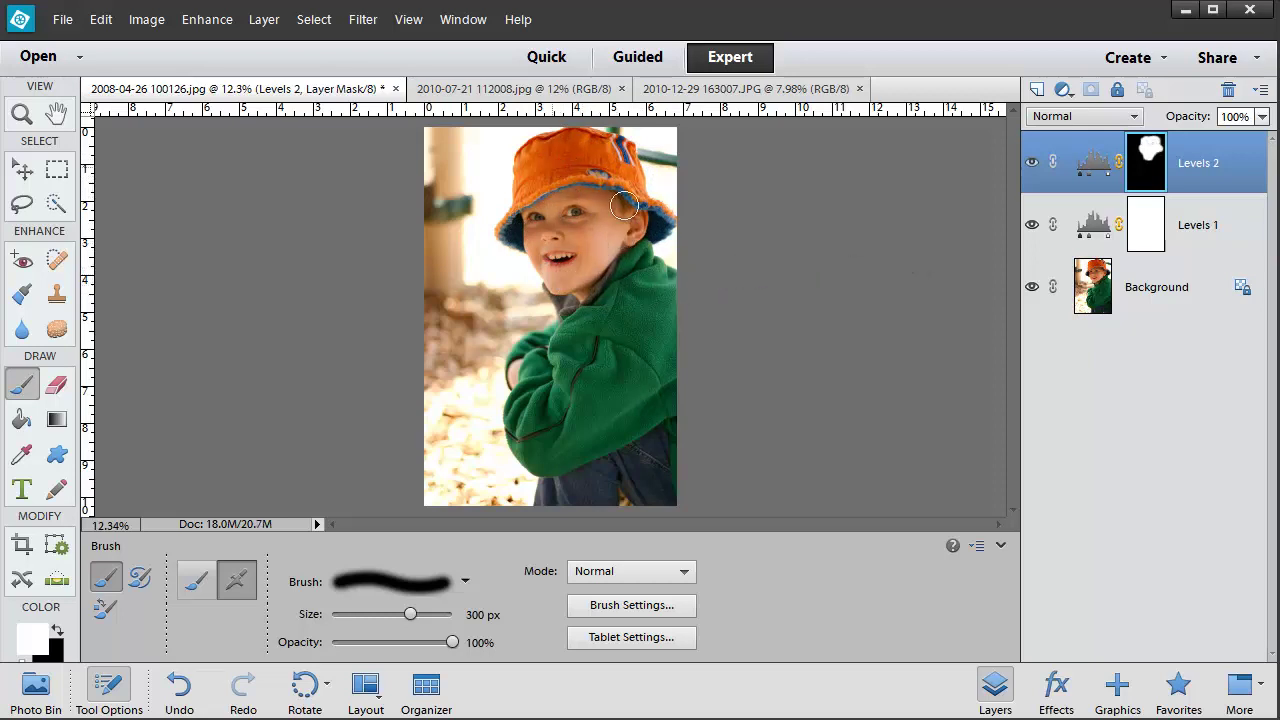
- Lower the Levels 2 layer's opacity to 30% and toggle its visibility to compare the face with and without it
left_click(1032, 166)
left_click_drag(1235, 118, 1215, 120)
type("30")
left_click(1033, 162)
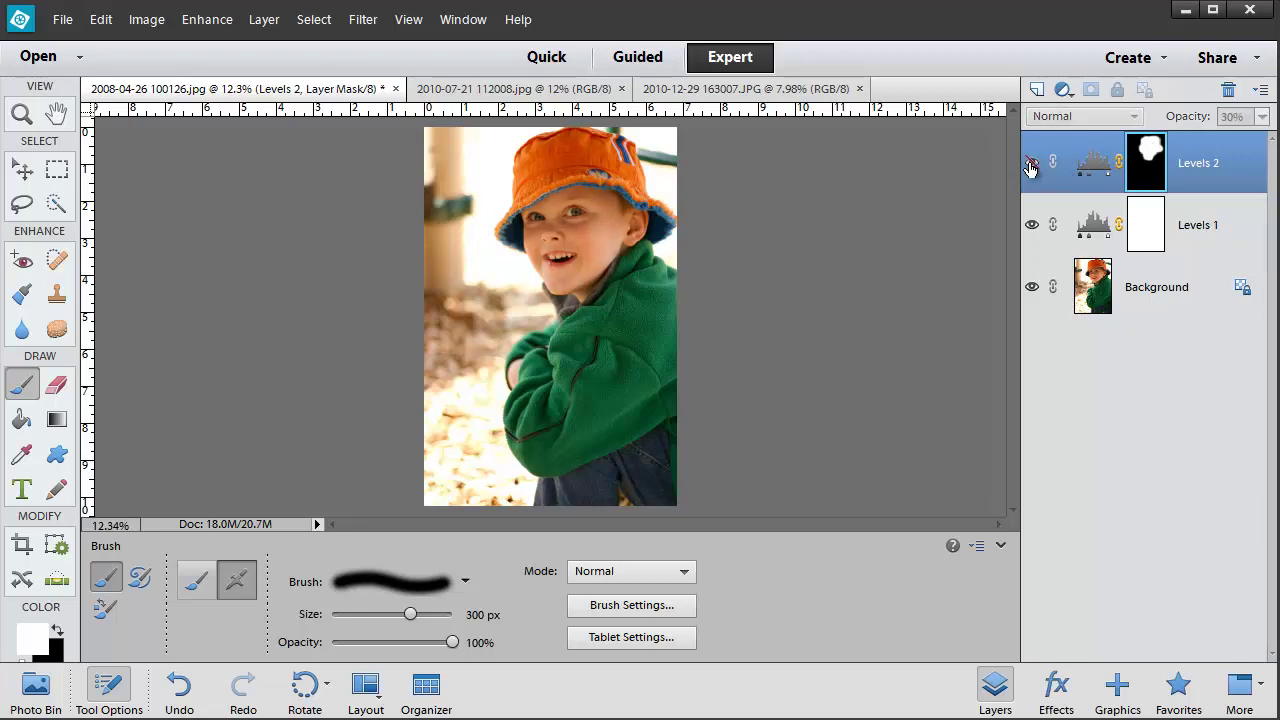
left_click(1030, 166)
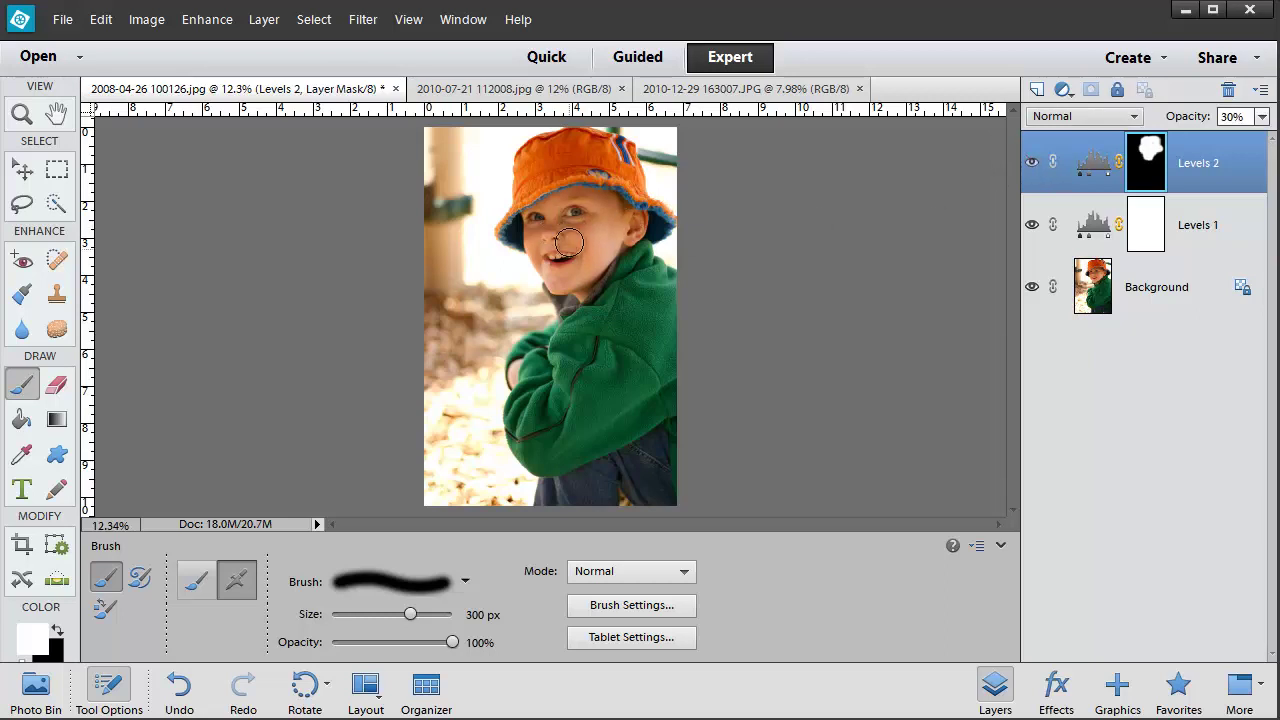
left_click(1032, 163)
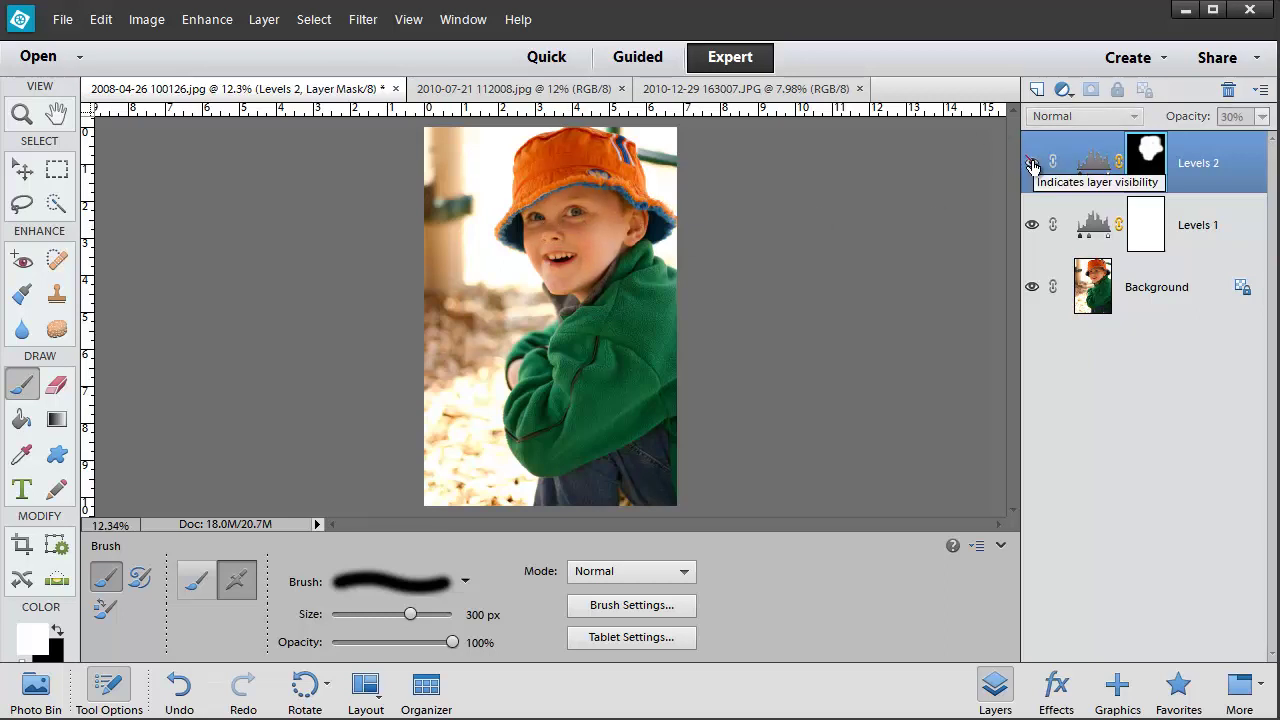
left_click(1032, 164)
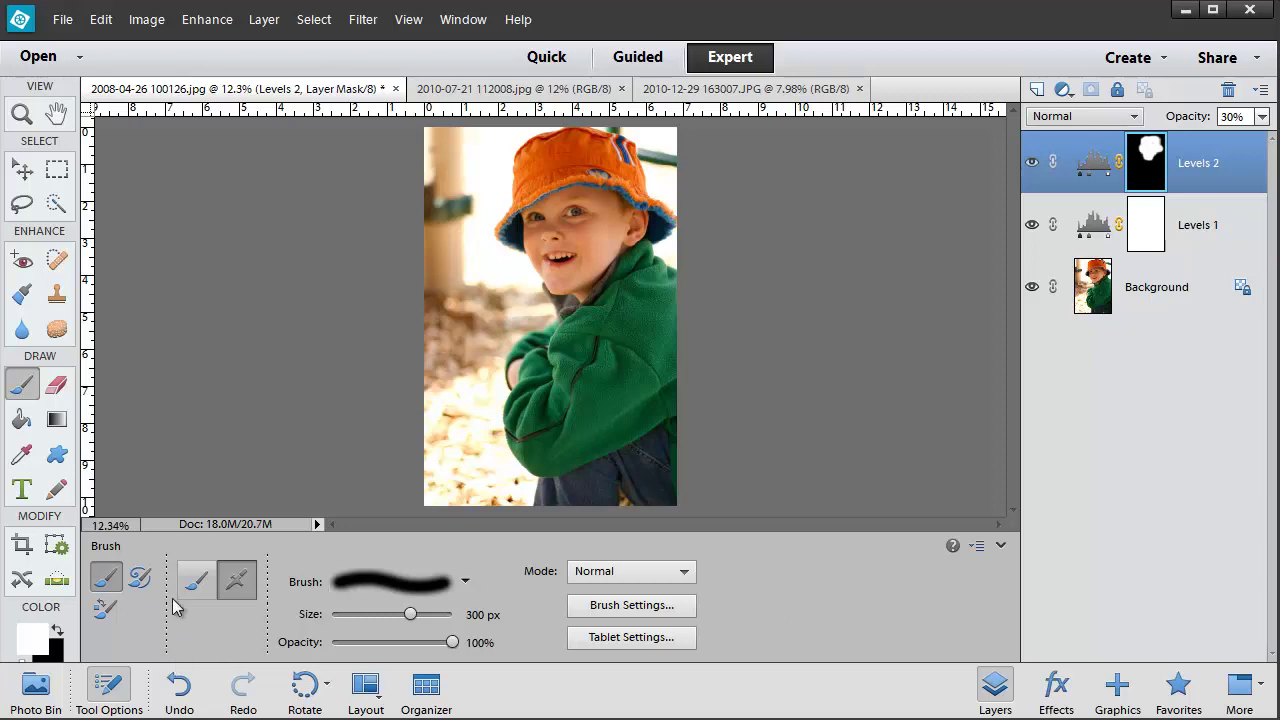
- Switch to the canyon photo 2010-07-21 112008.jpg, add a Levels adjustment layer and move its settings off the picture
left_click(35, 690)
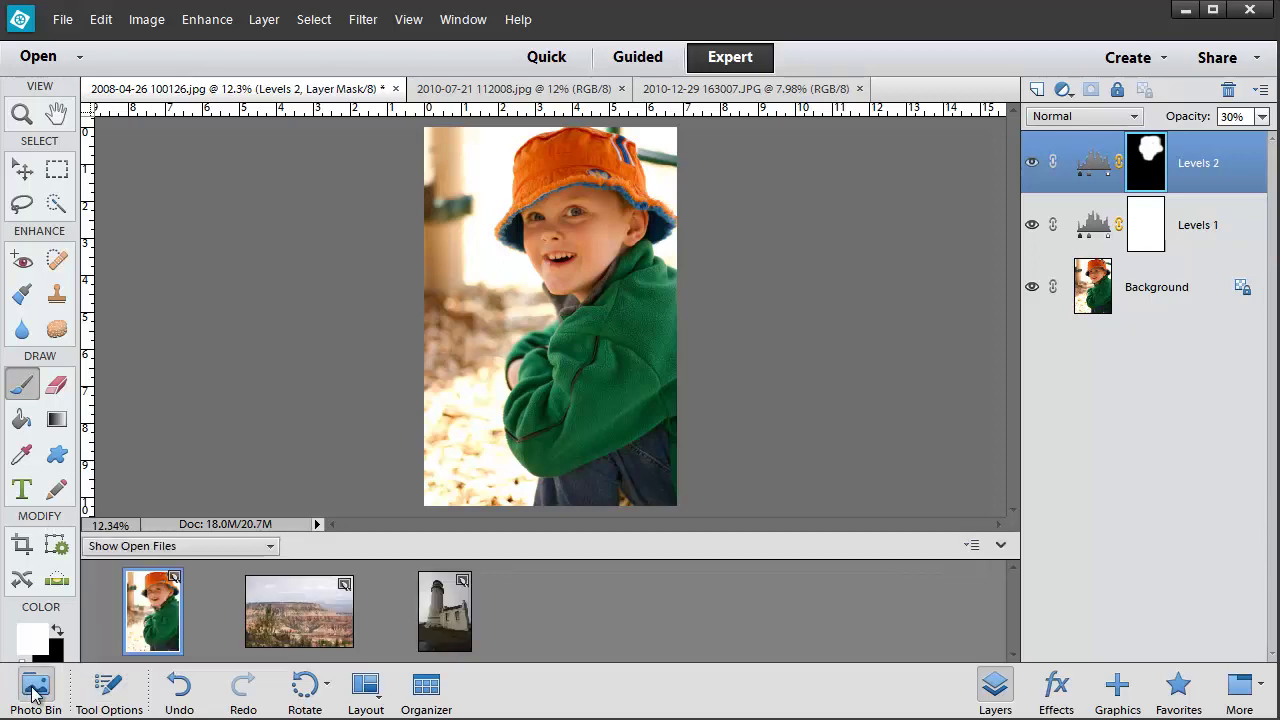
left_click(282, 635)
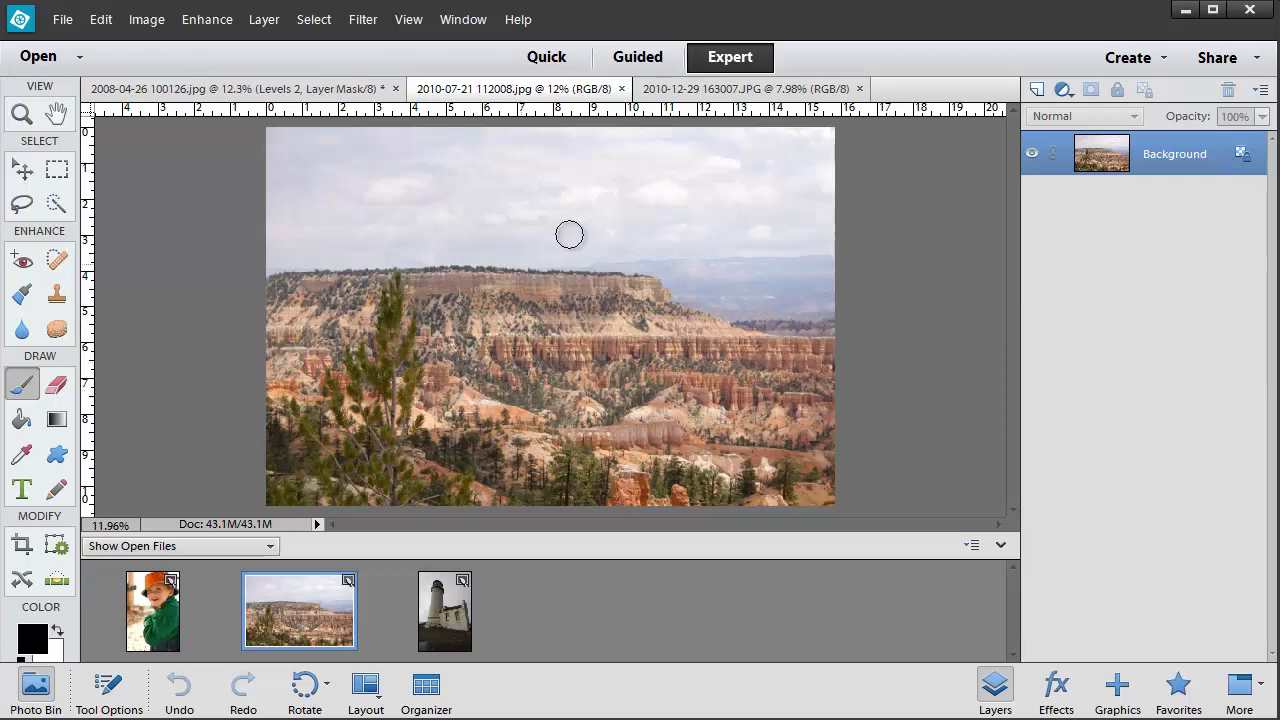
left_click(264, 19)
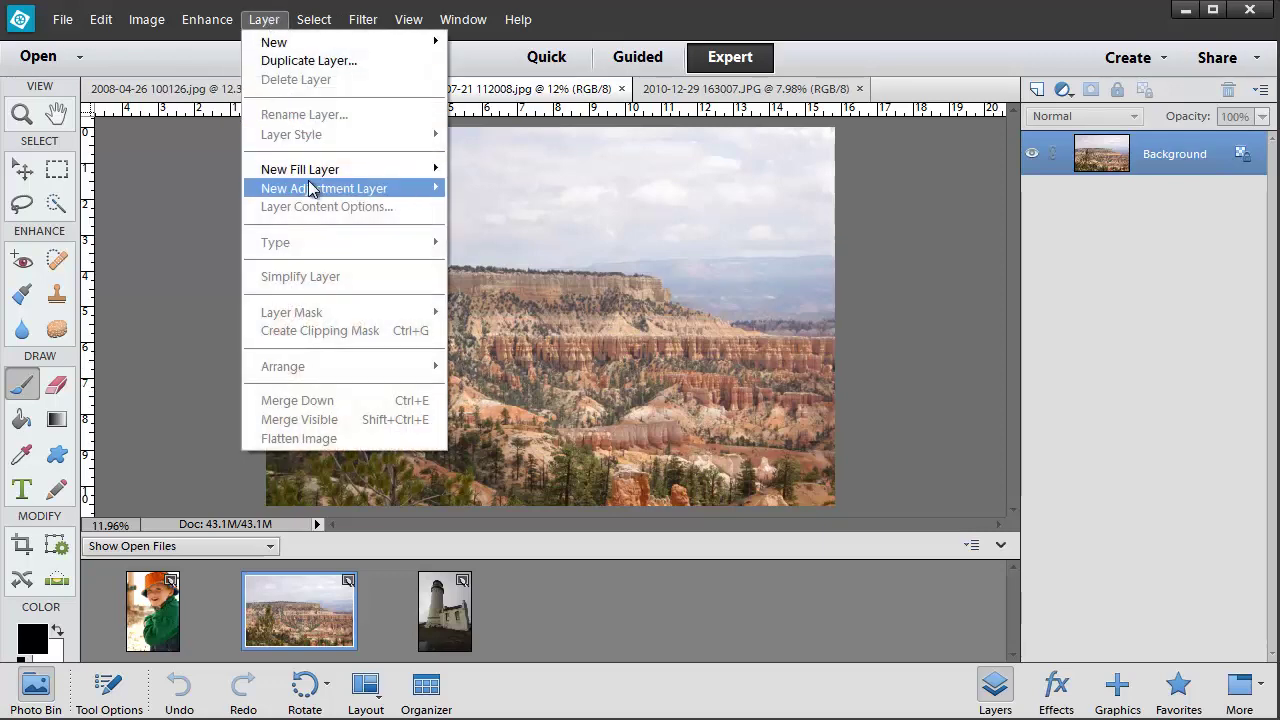
mouse_move(366, 189)
left_click(507, 189)
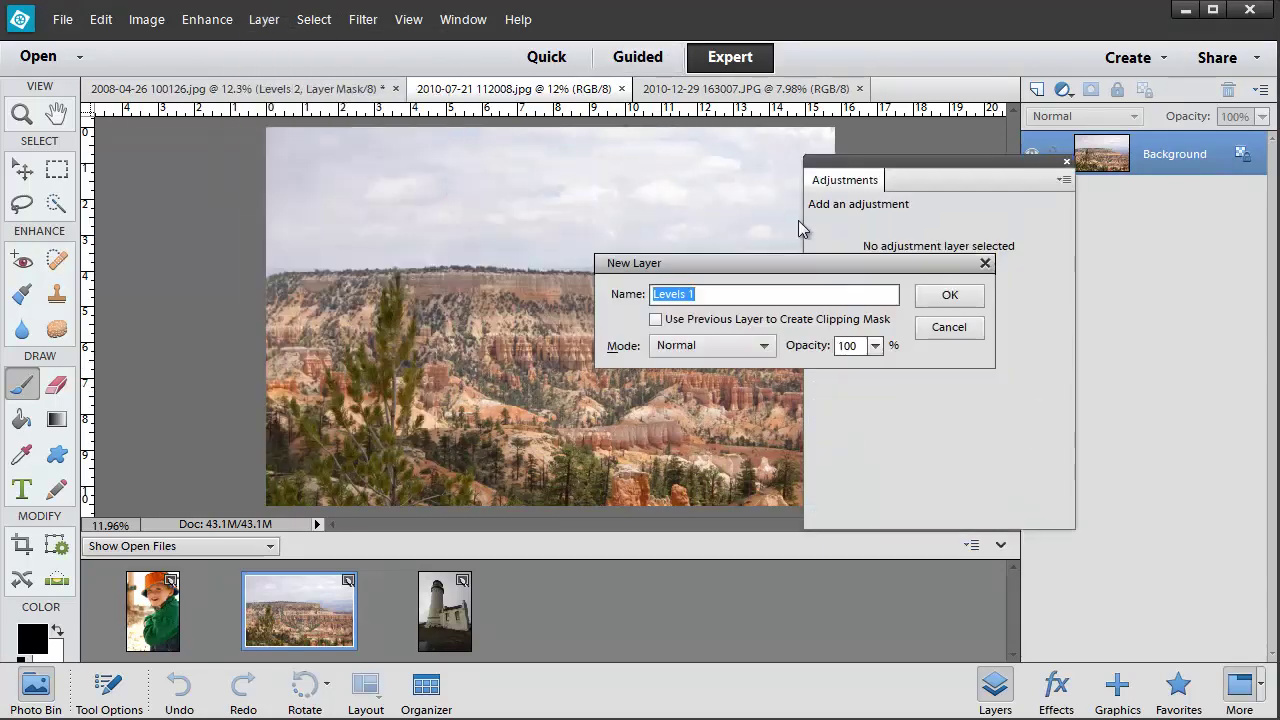
left_click(945, 295)
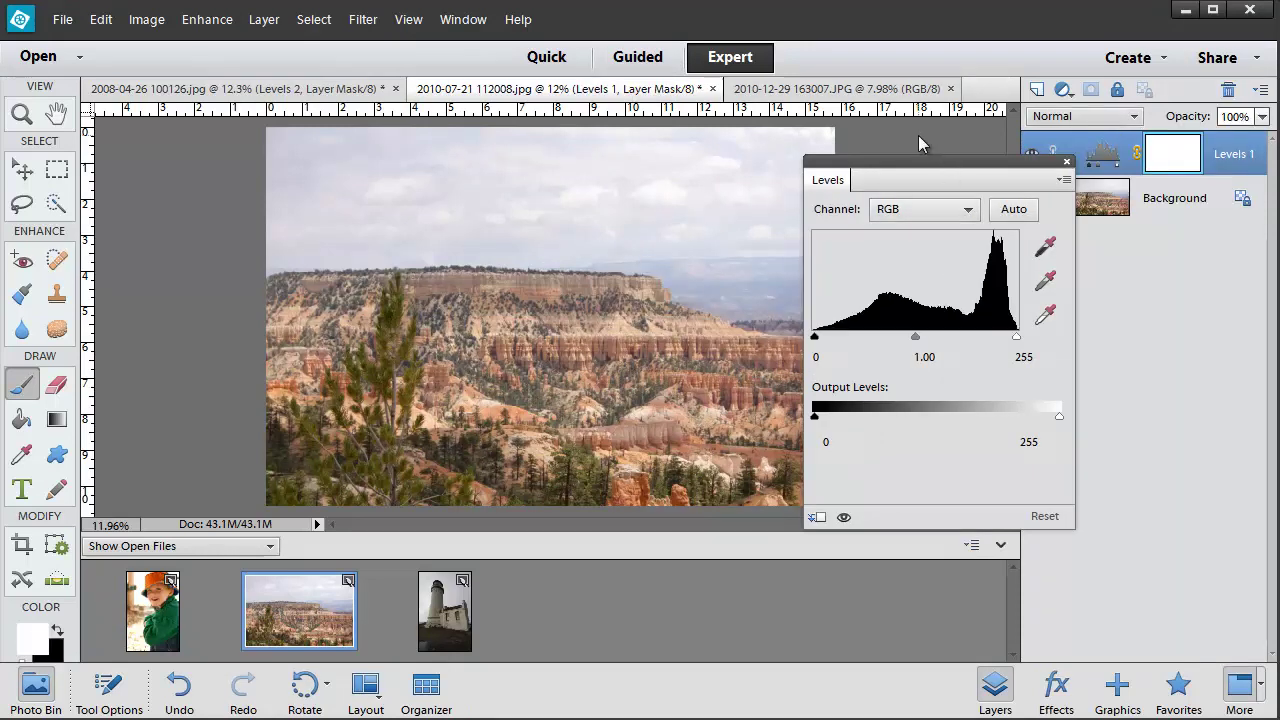
left_click_drag(975, 168, 1027, 168)
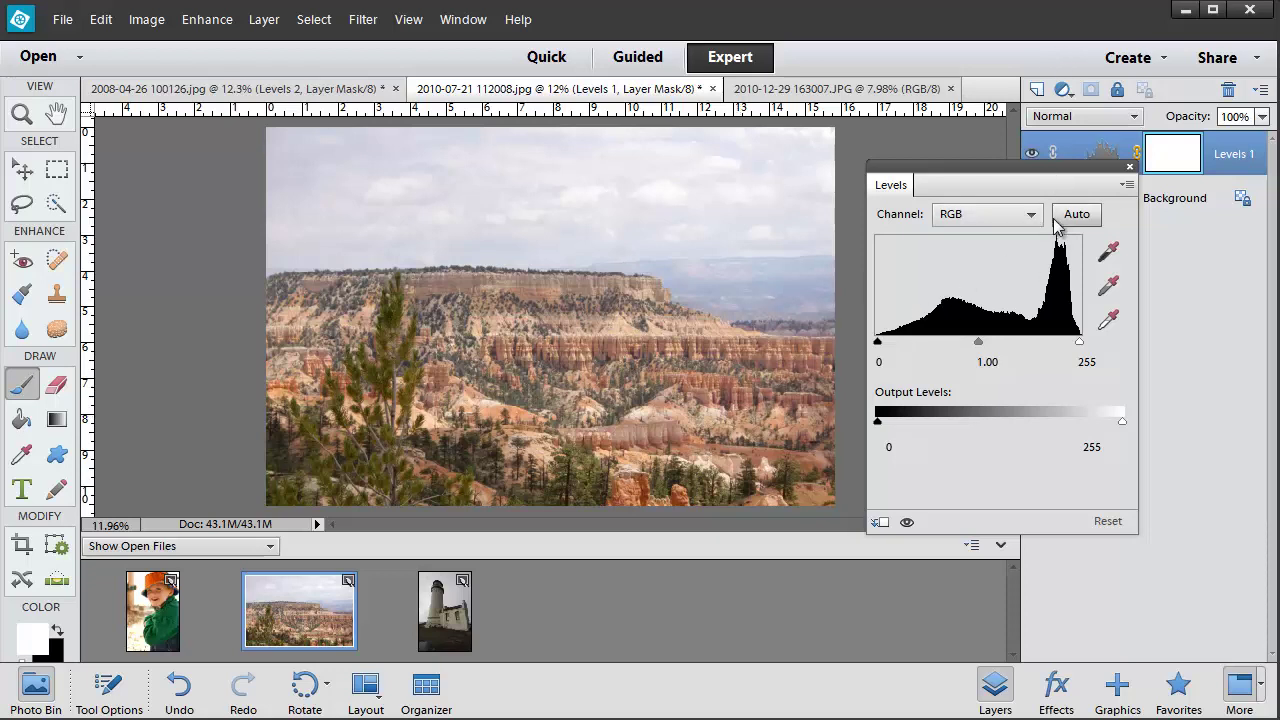
- Set the canyon Levels layer's shadow input level to 32 in the Red channel and 25 in the Green channel
left_click(968, 214)
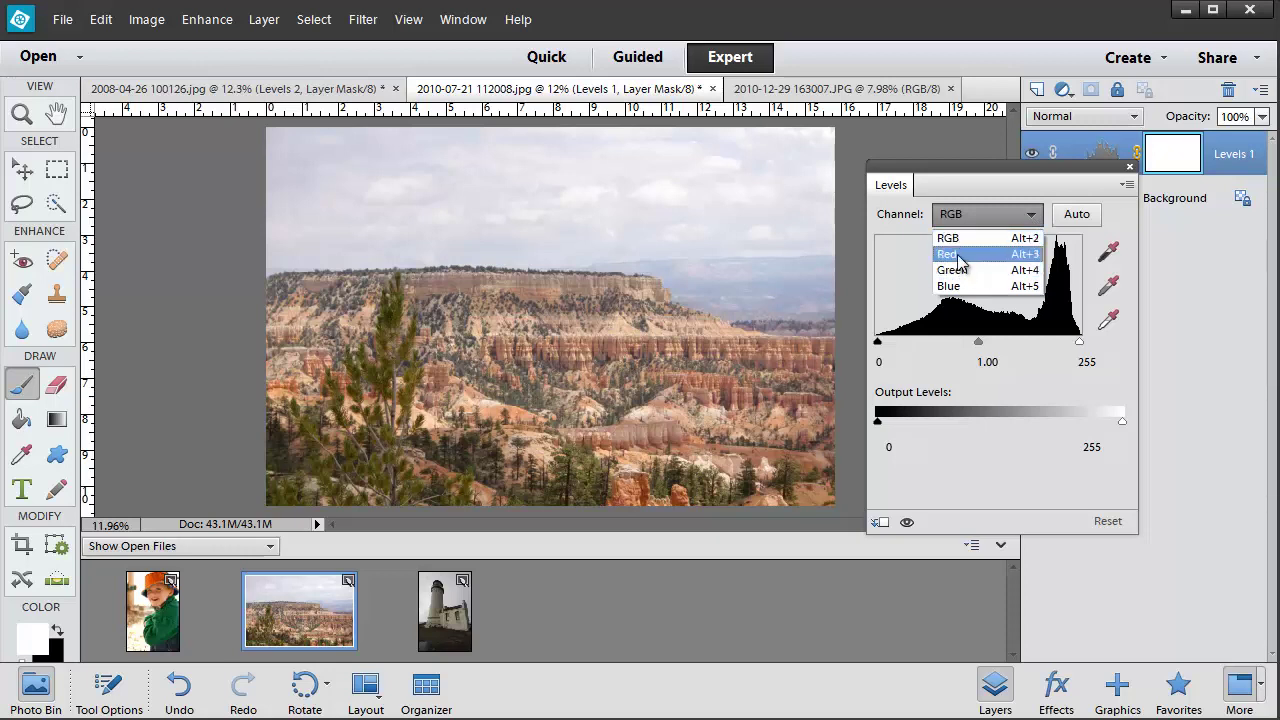
left_click(950, 254)
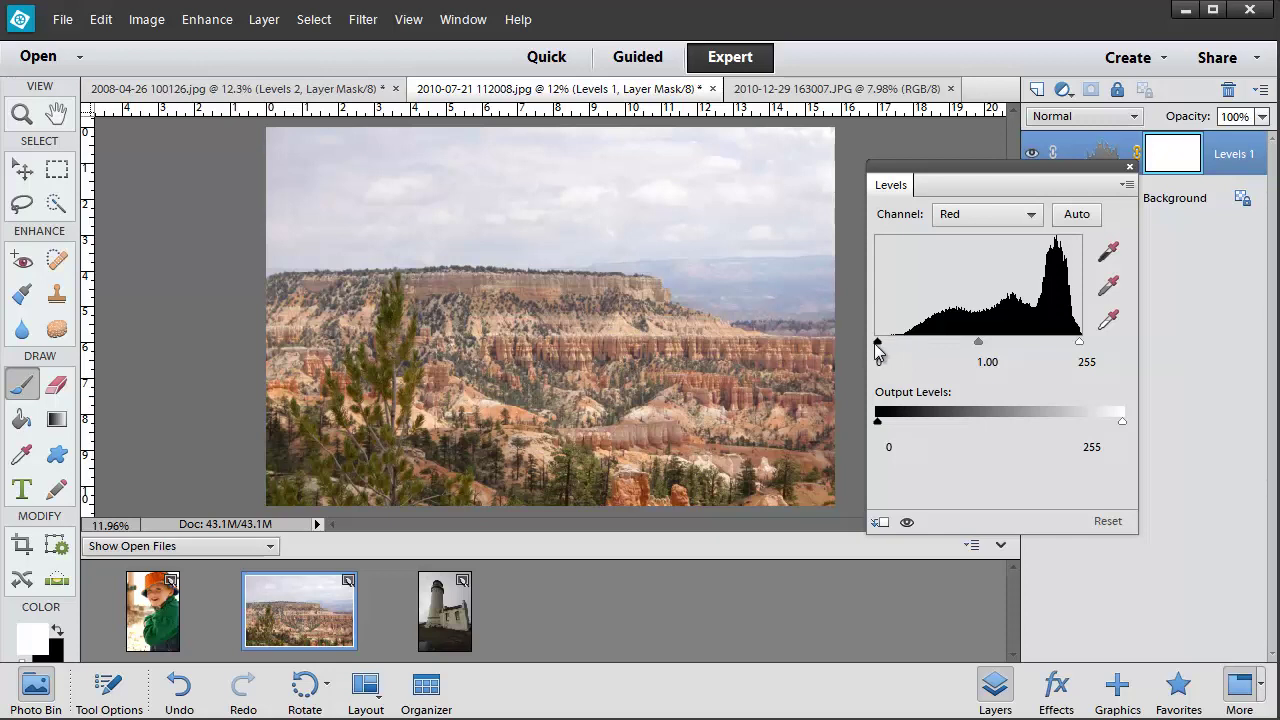
left_click_drag(879, 345, 903, 345)
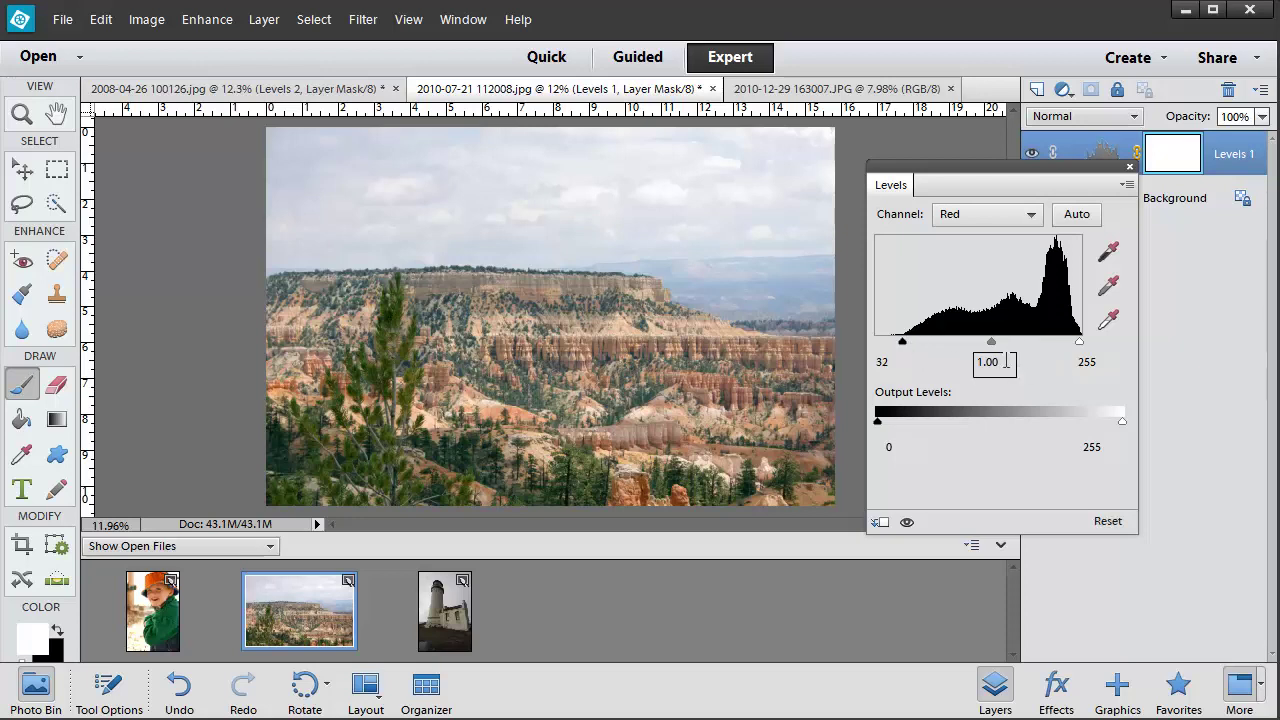
left_click(1034, 219)
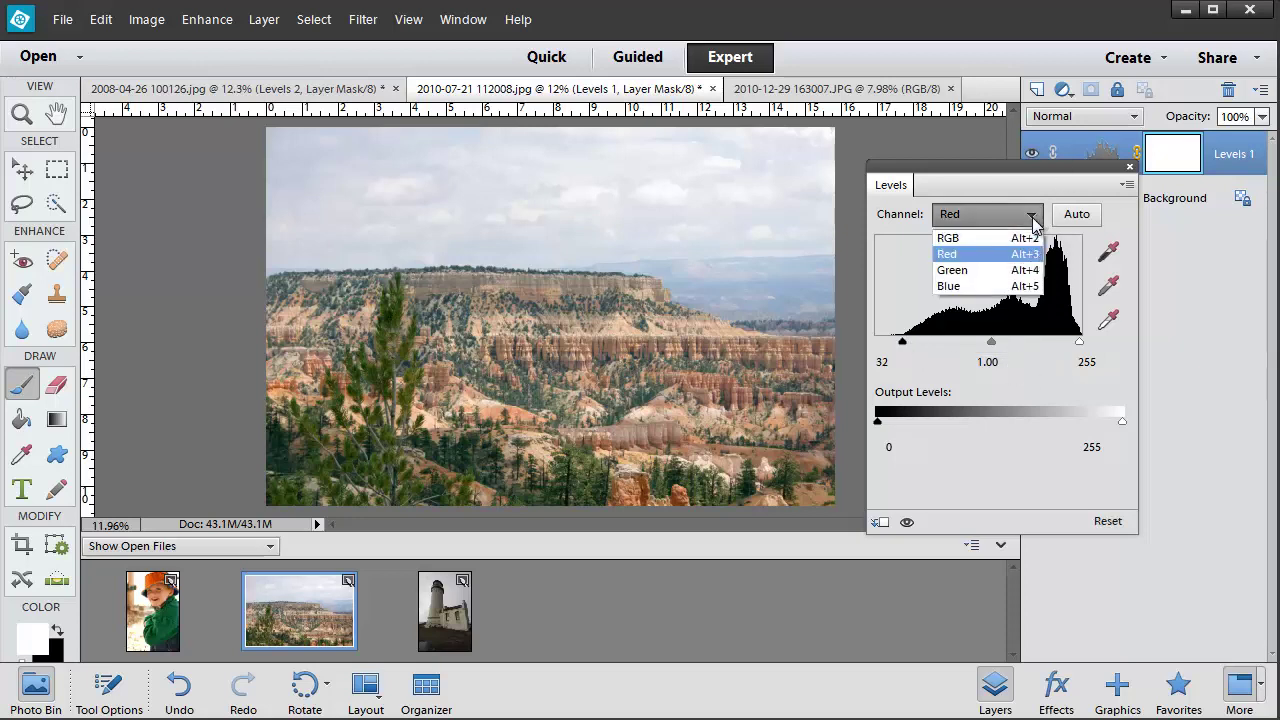
left_click(997, 276)
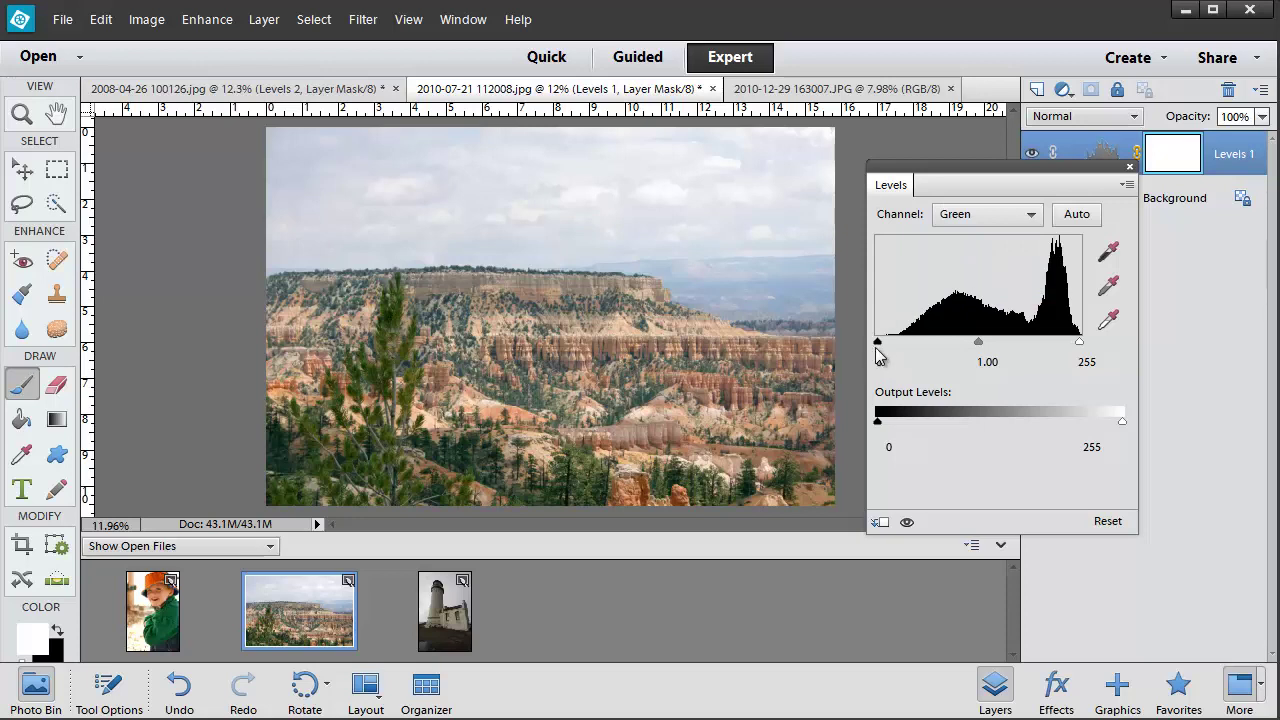
left_click_drag(879, 345, 897, 346)
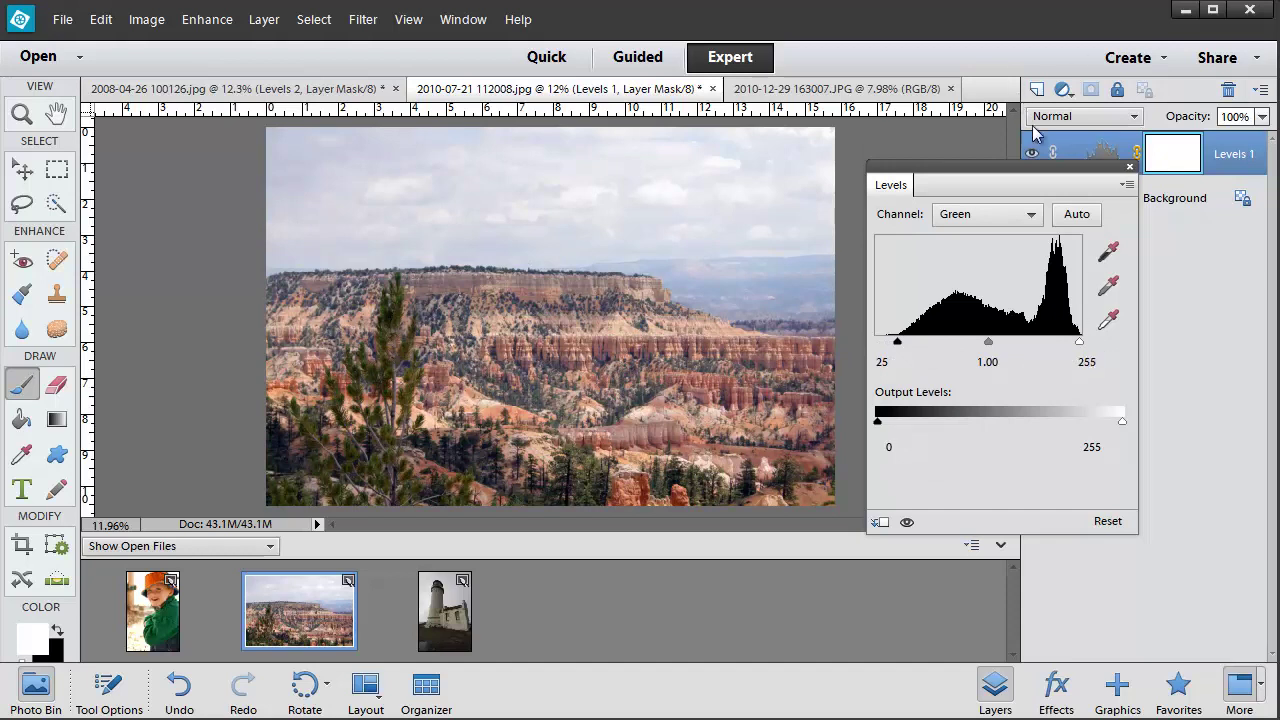
- Inspect the Blue channel's histogram, close the Levels settings and toggle the Levels 1 layer's visibility to compare the canyon
left_click(1033, 220)
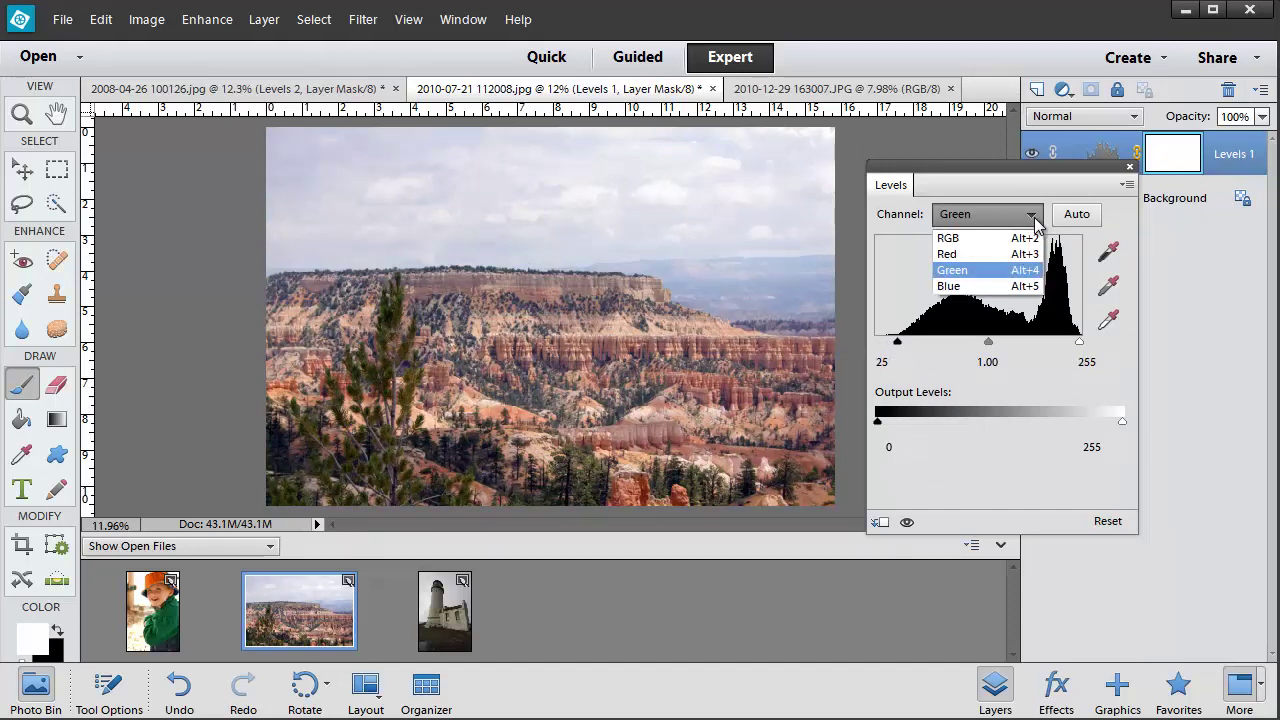
left_click(966, 286)
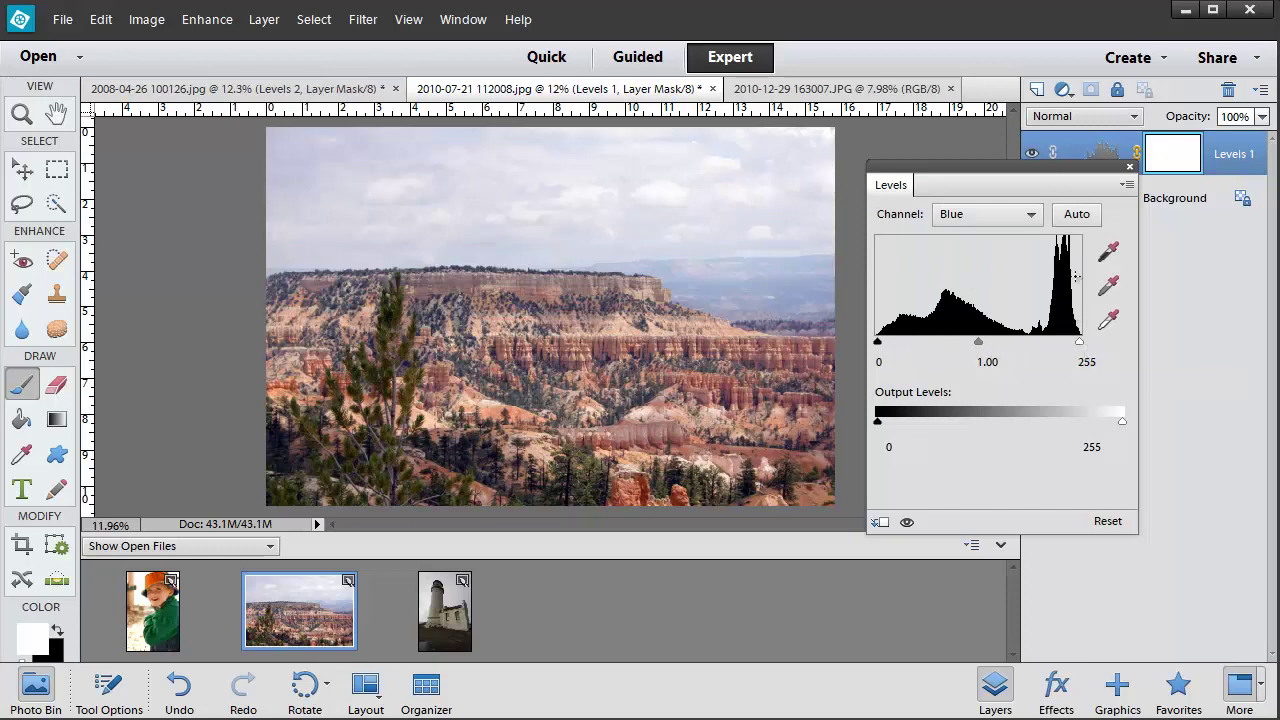
left_click(1129, 167)
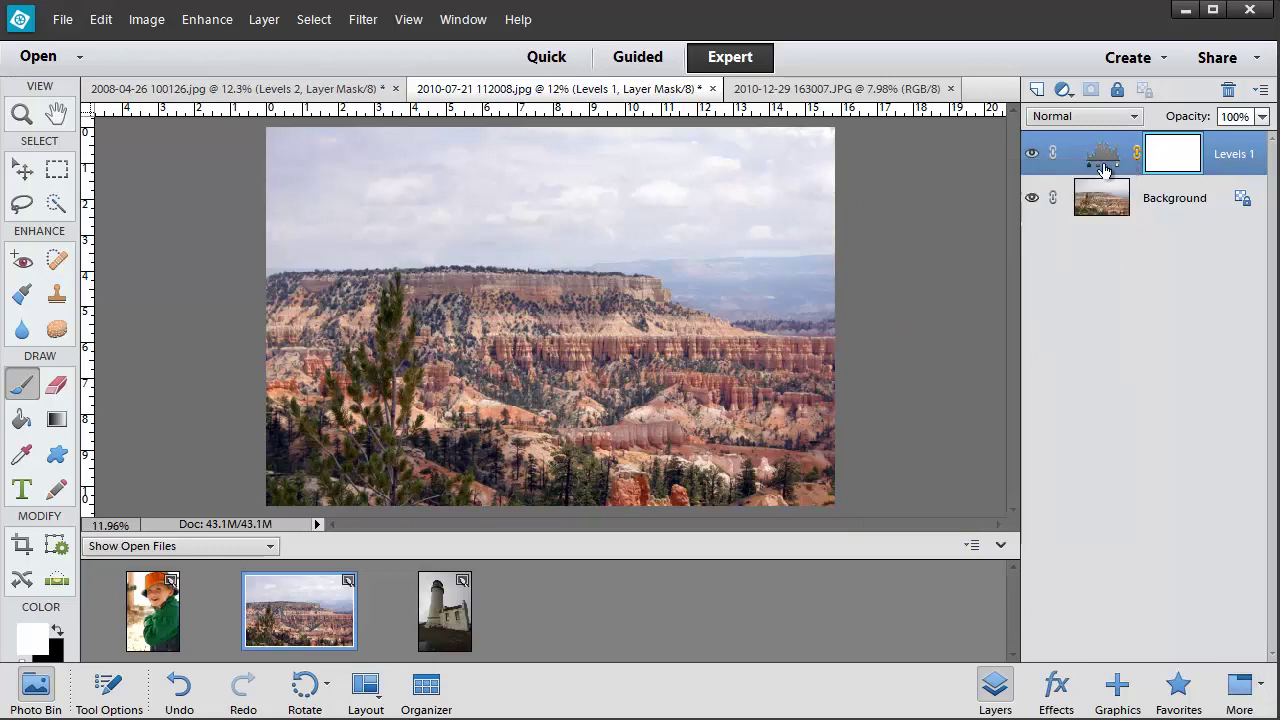
left_click(1033, 156)
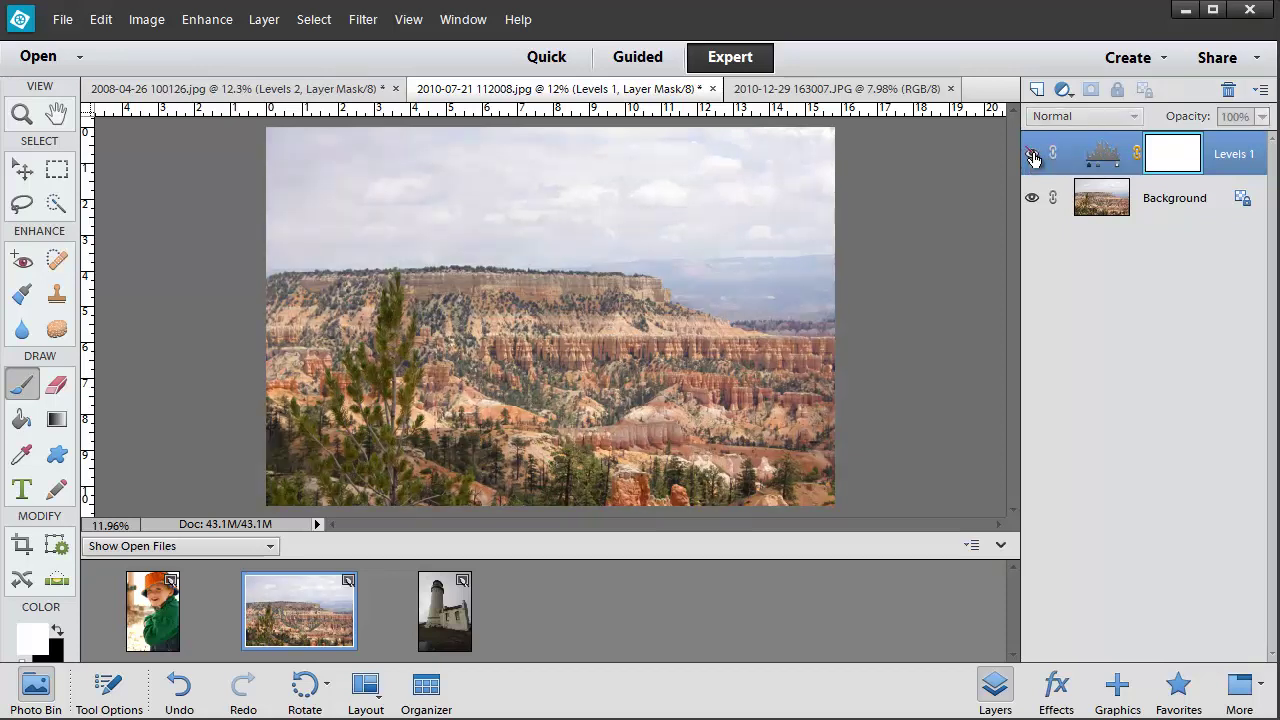
left_click(1033, 156)
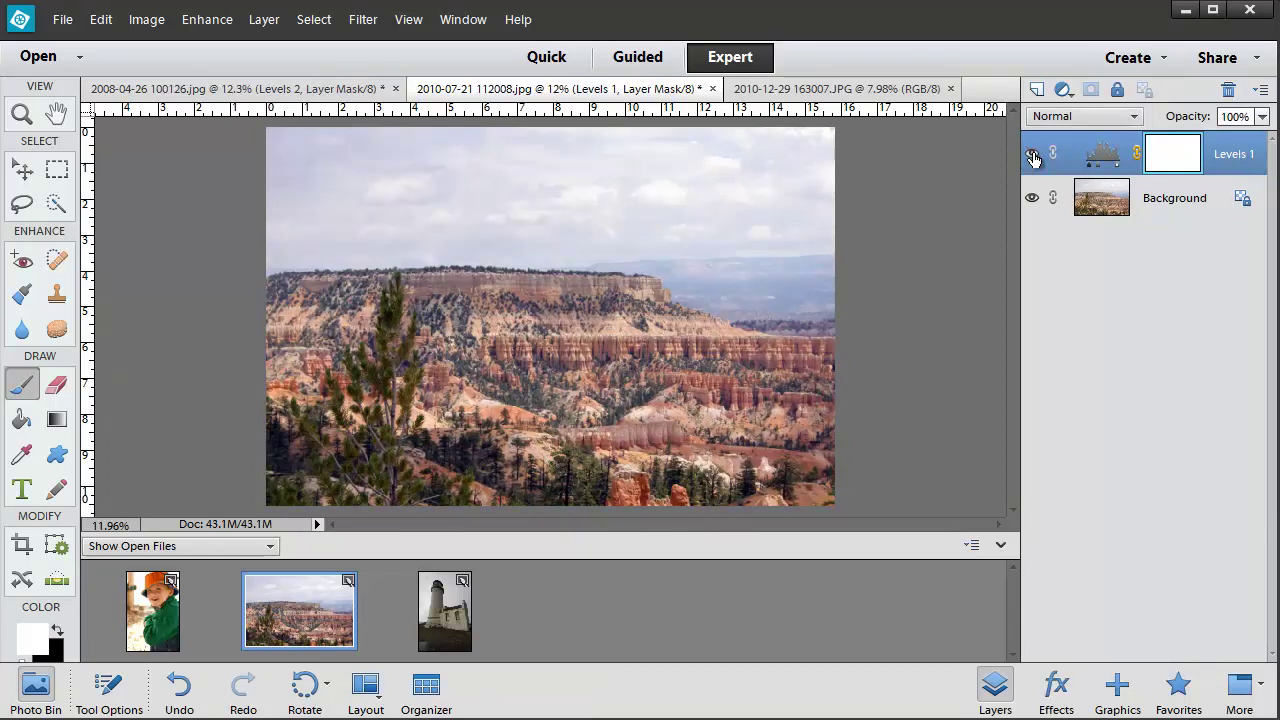
left_click(1033, 156)
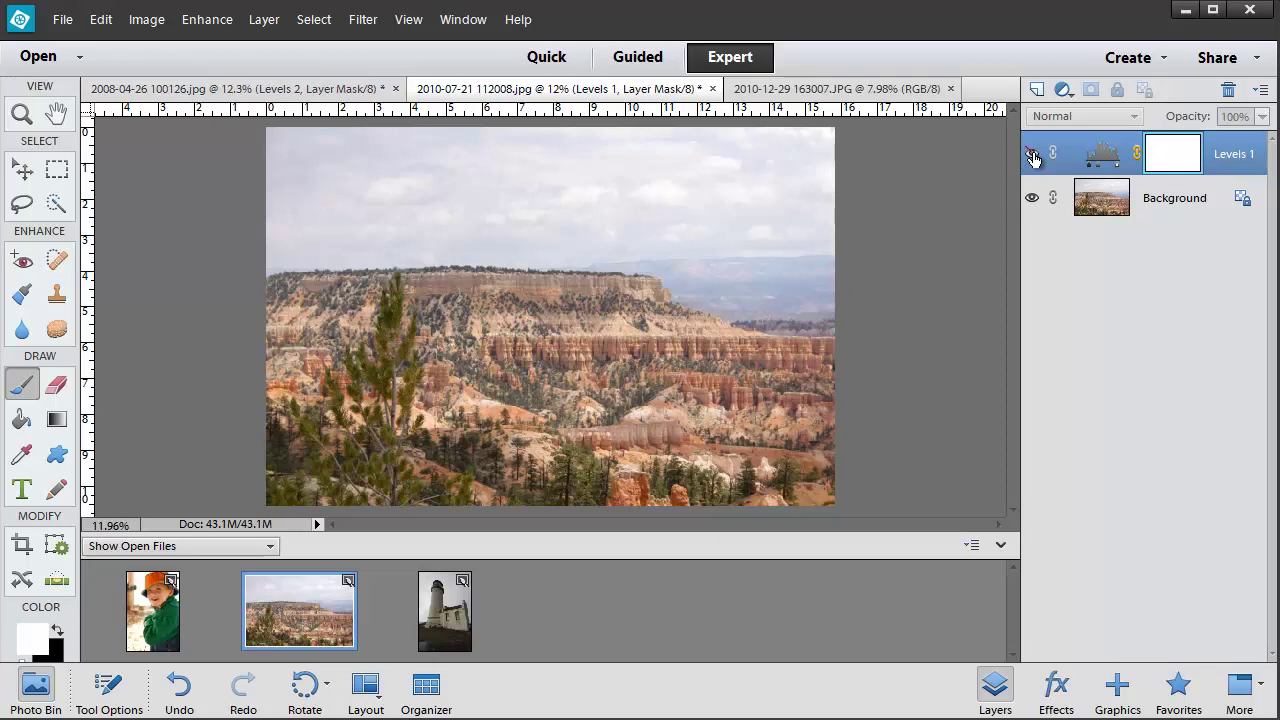
left_click(1032, 155)
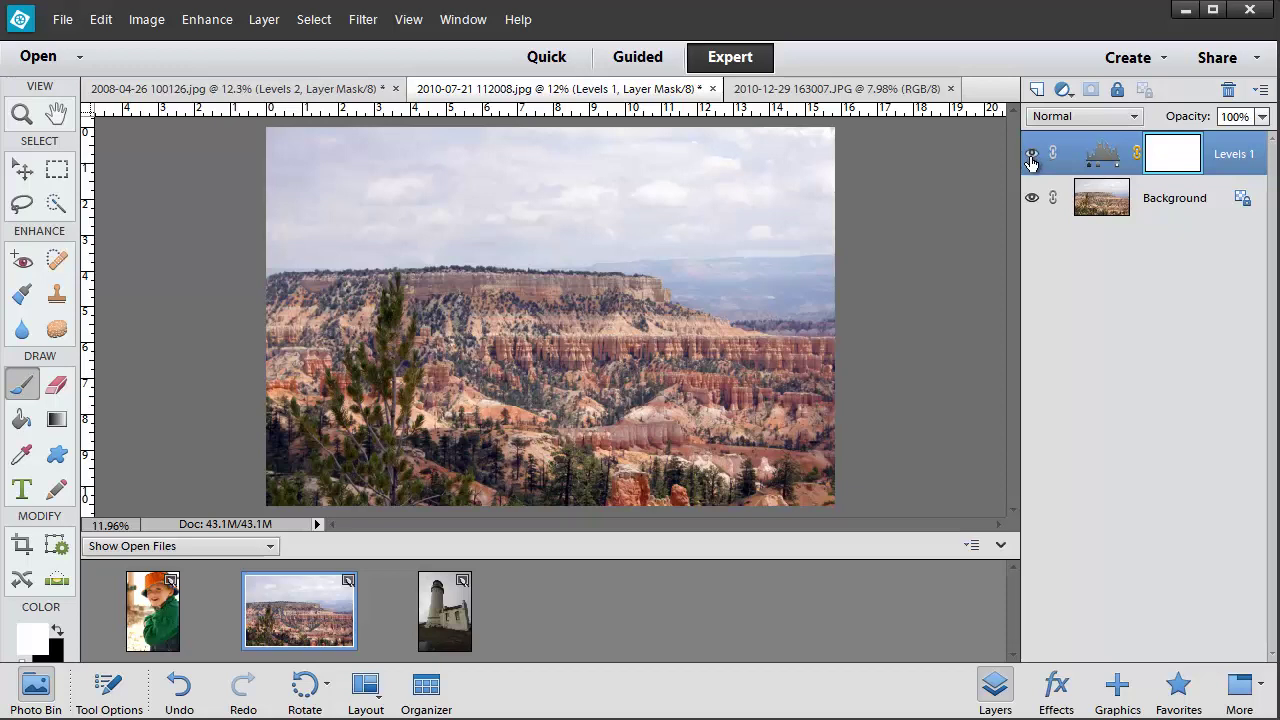
- Reopen the Levels 1 settings and set the RGB channel's shadow input to 16 and its midtones to 1.12
double_click(1105, 158)
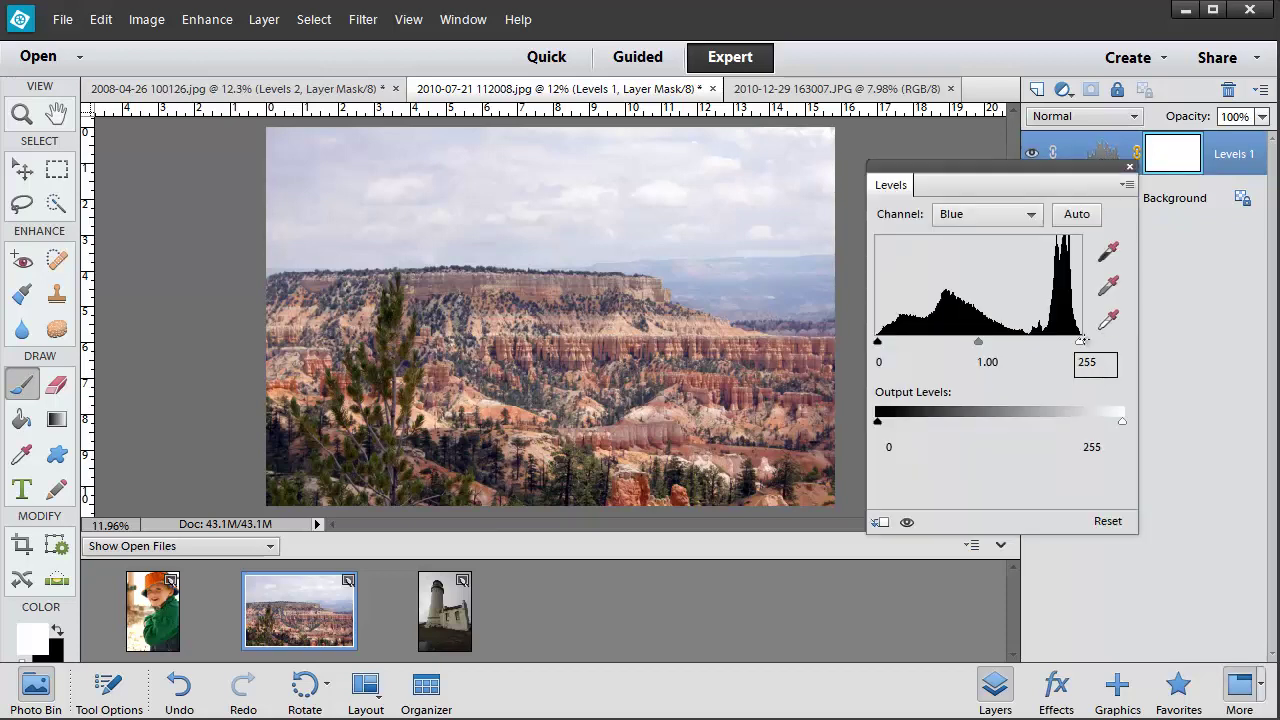
left_click(1033, 215)
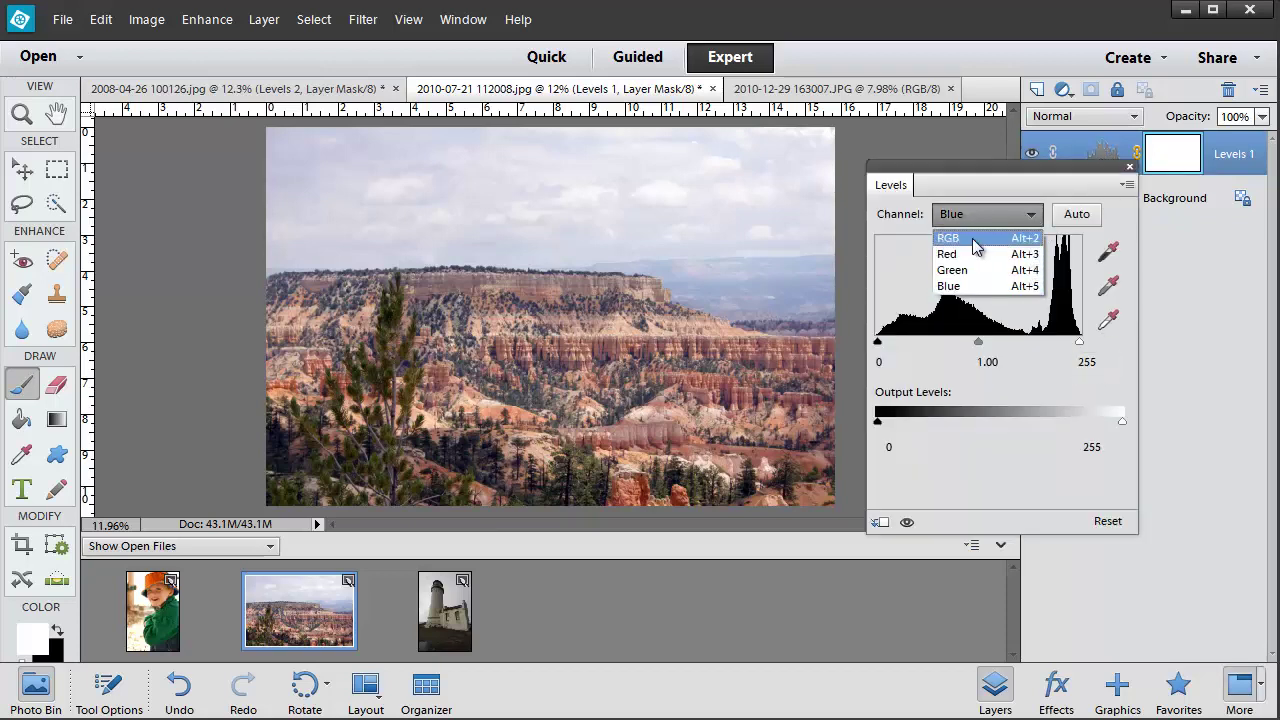
left_click(972, 240)
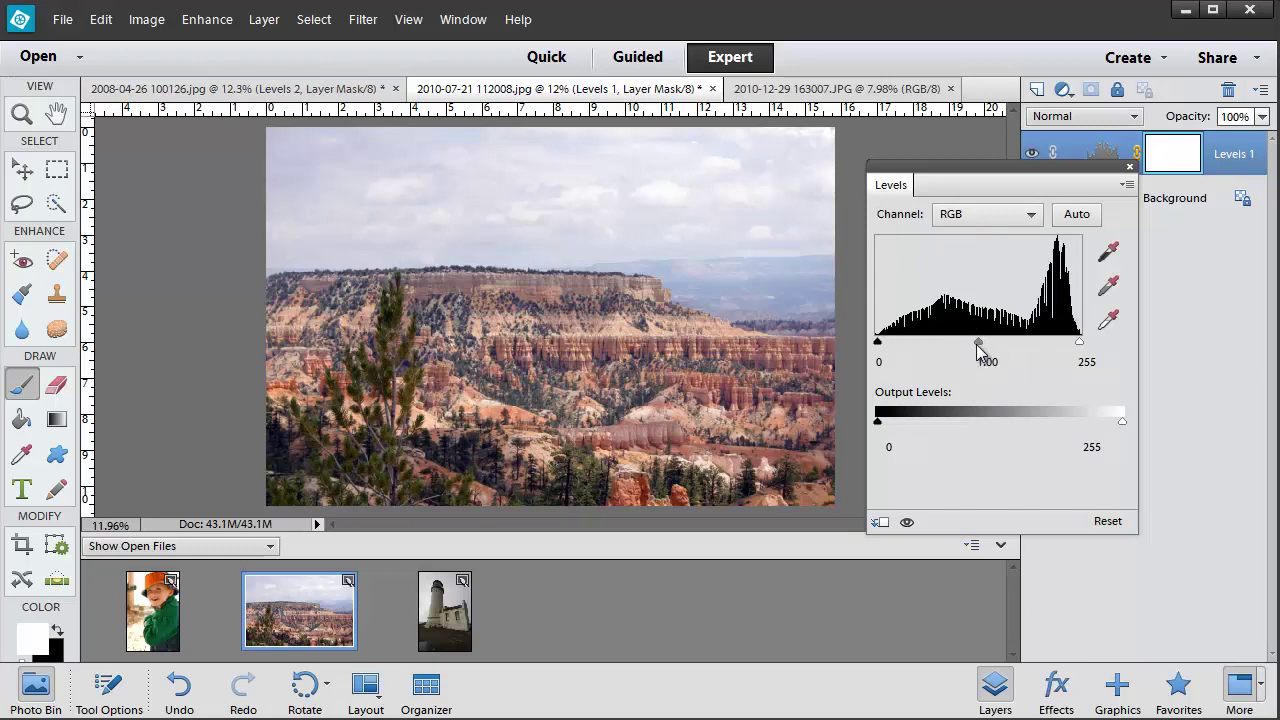
mouse_move(978, 341)
left_mouse_down()
mouse_move(957, 341)
mouse_move(978, 341)
left_mouse_up()
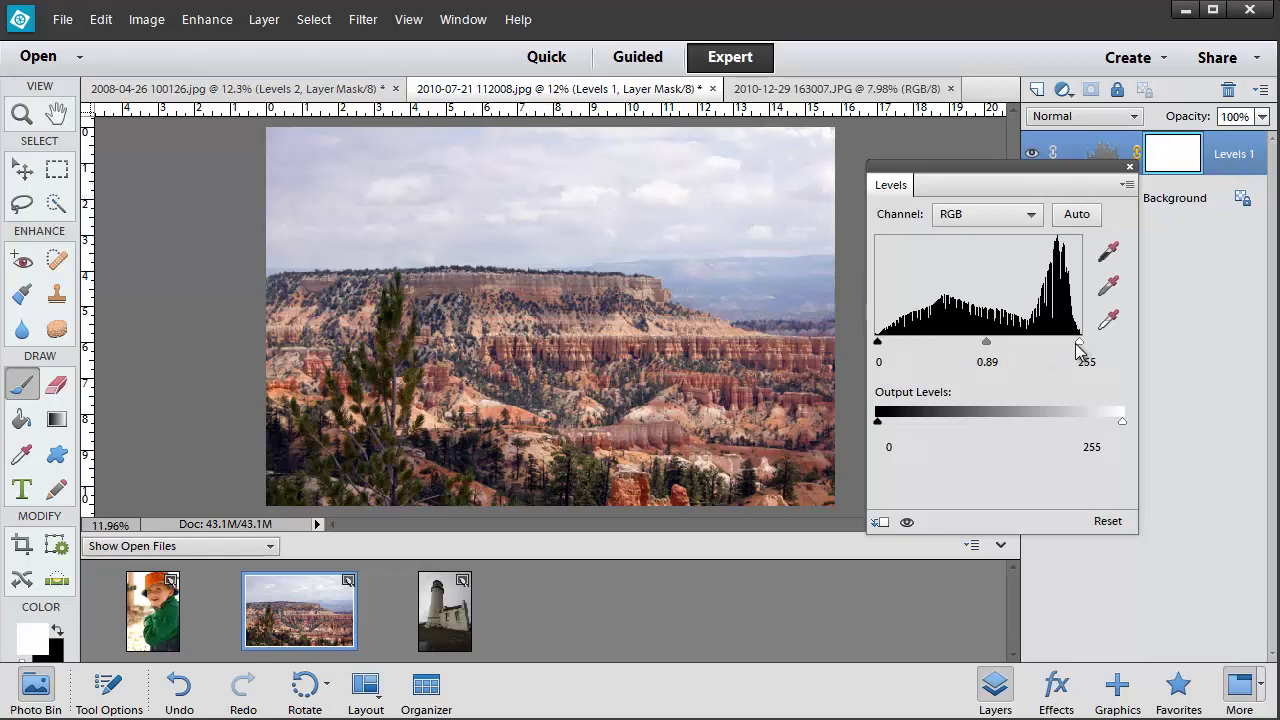
mouse_move(1079, 345)
left_mouse_down()
mouse_move(1066, 350)
mouse_move(1086, 357)
left_mouse_up()
left_click_drag(879, 348, 891, 348)
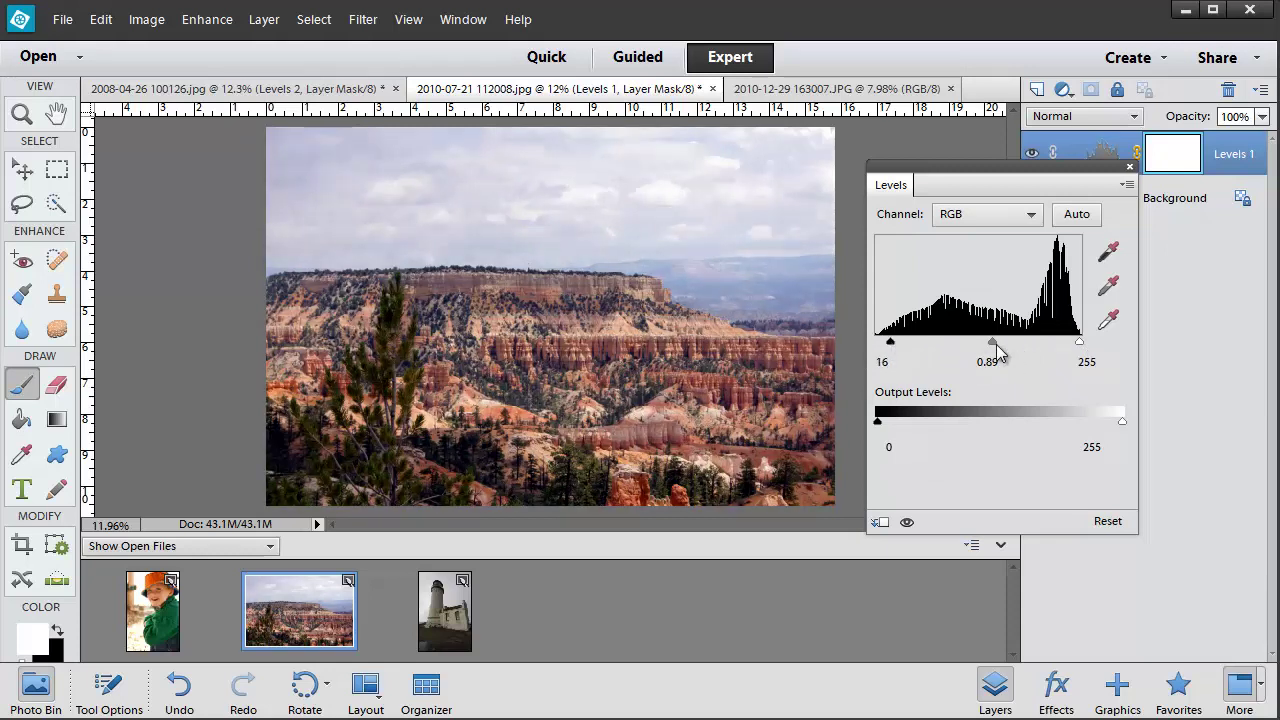
left_click_drag(988, 342, 979, 342)
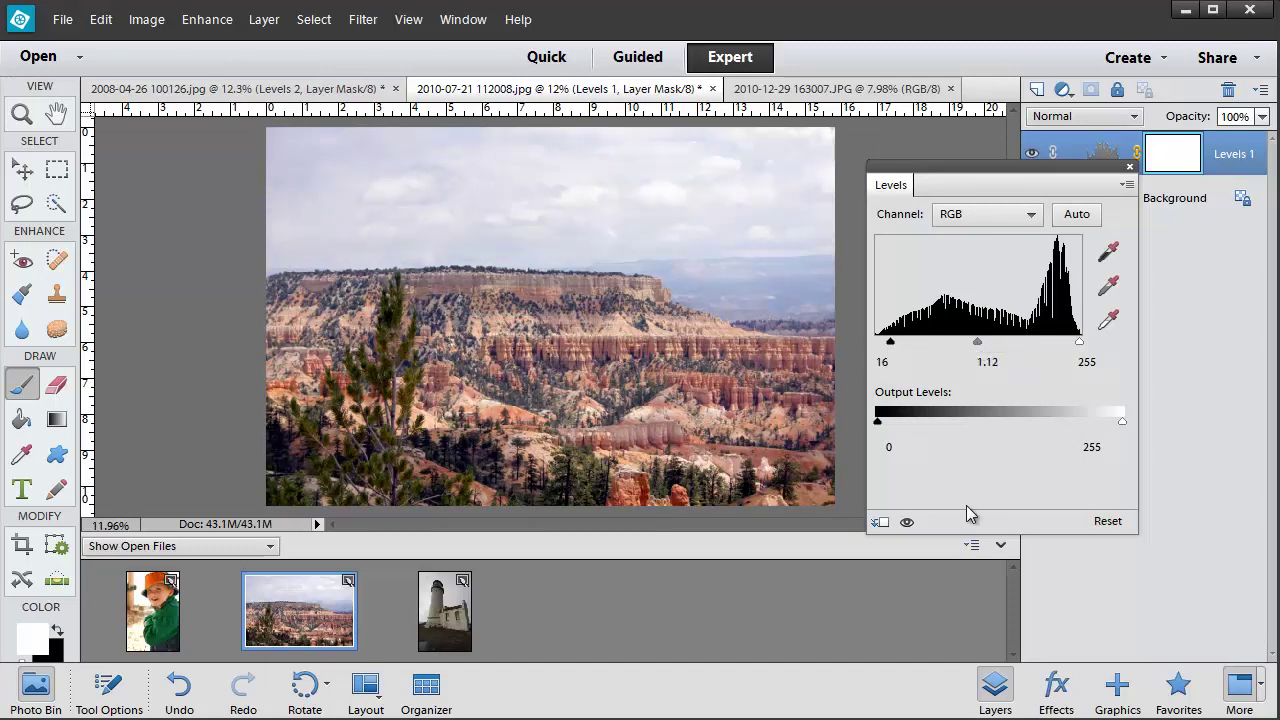
- Compare the canyon with and without the Levels adjustment from within its settings, and close them
left_click(906, 523)
left_click(906, 524)
left_click(906, 524)
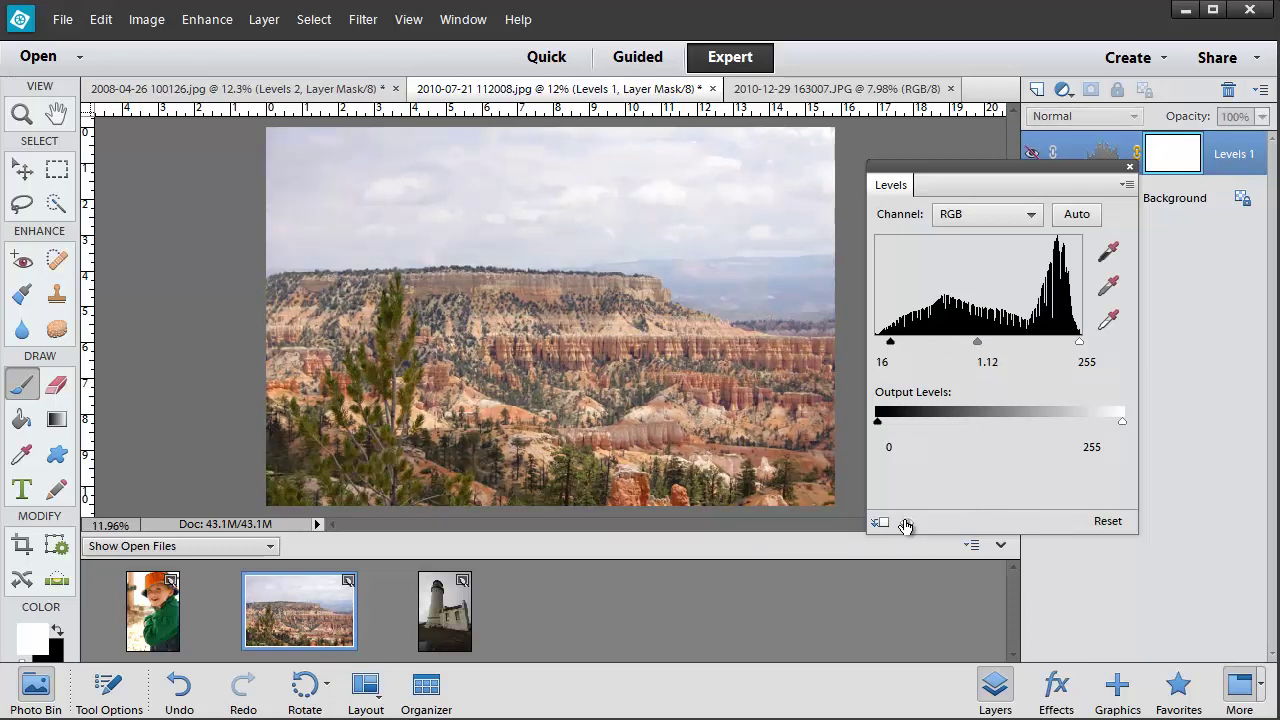
left_click(906, 524)
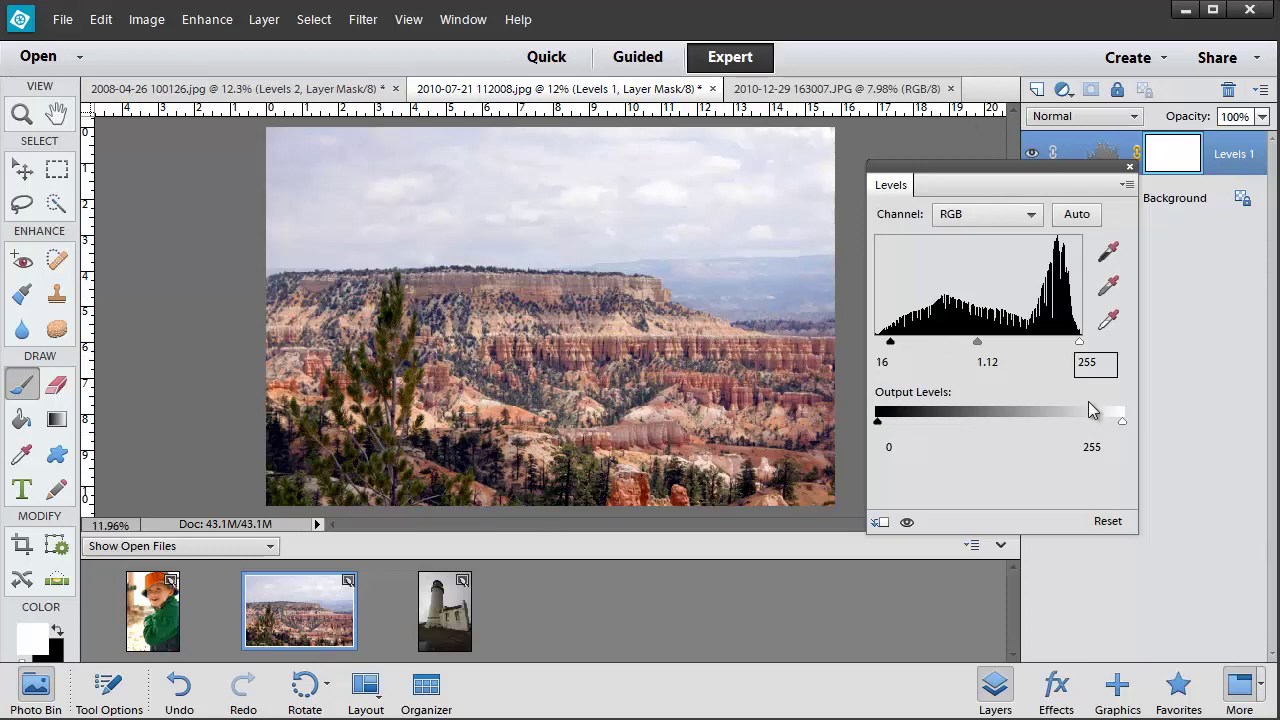
left_click(1131, 168)
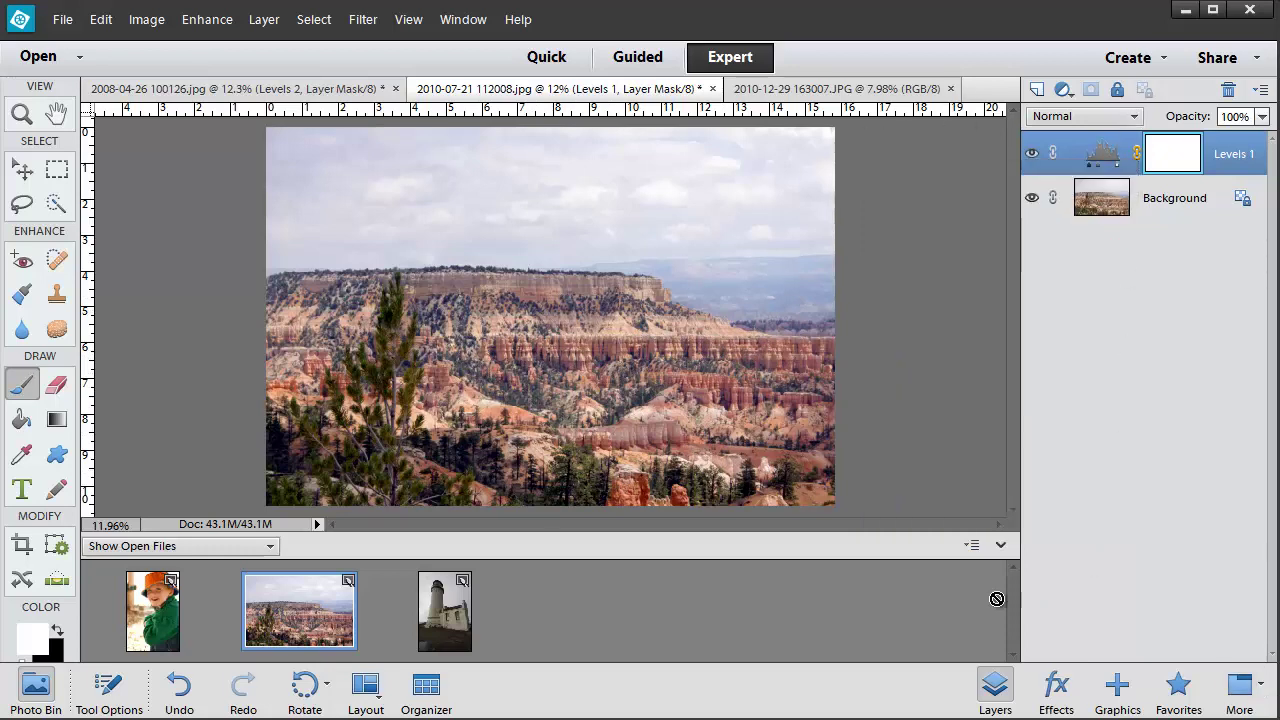
- Switch to the lighthouse photo 2010-12-29 163007.JPG and add a Levels adjustment layer with the default name and options
double_click(456, 617)
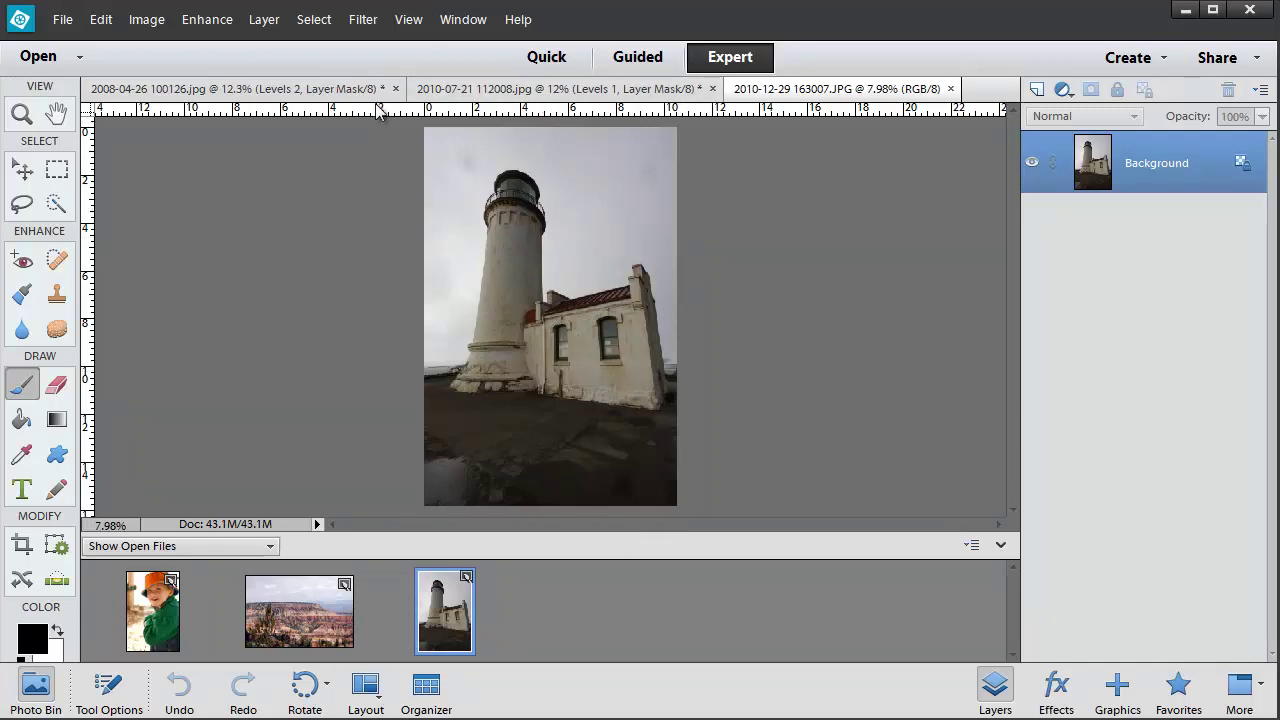
left_click(264, 12)
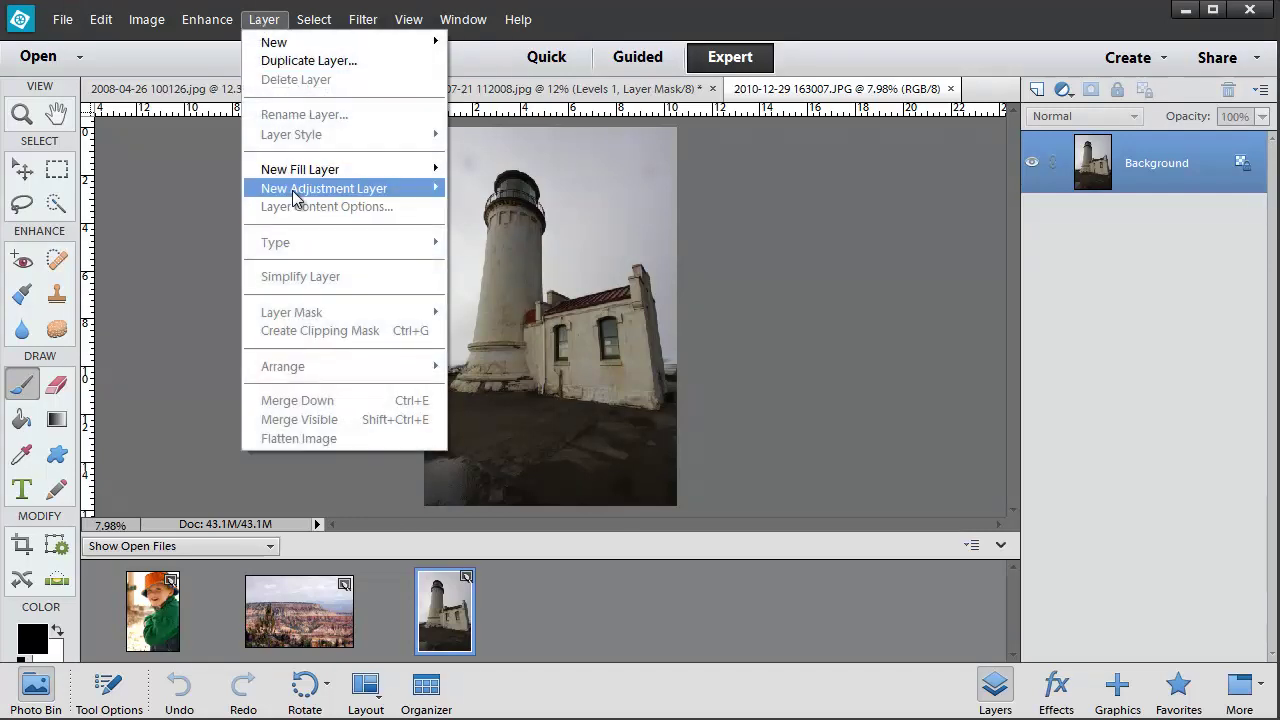
mouse_move(403, 188)
left_click(458, 188)
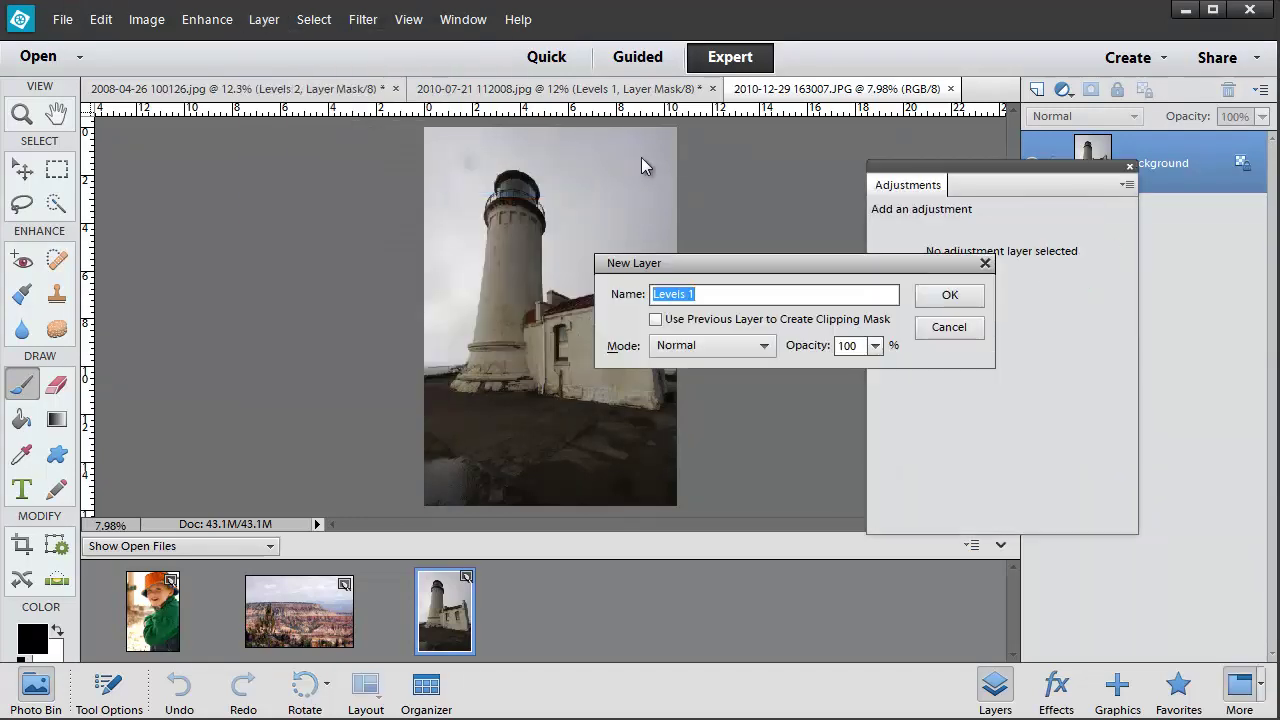
left_click(949, 294)
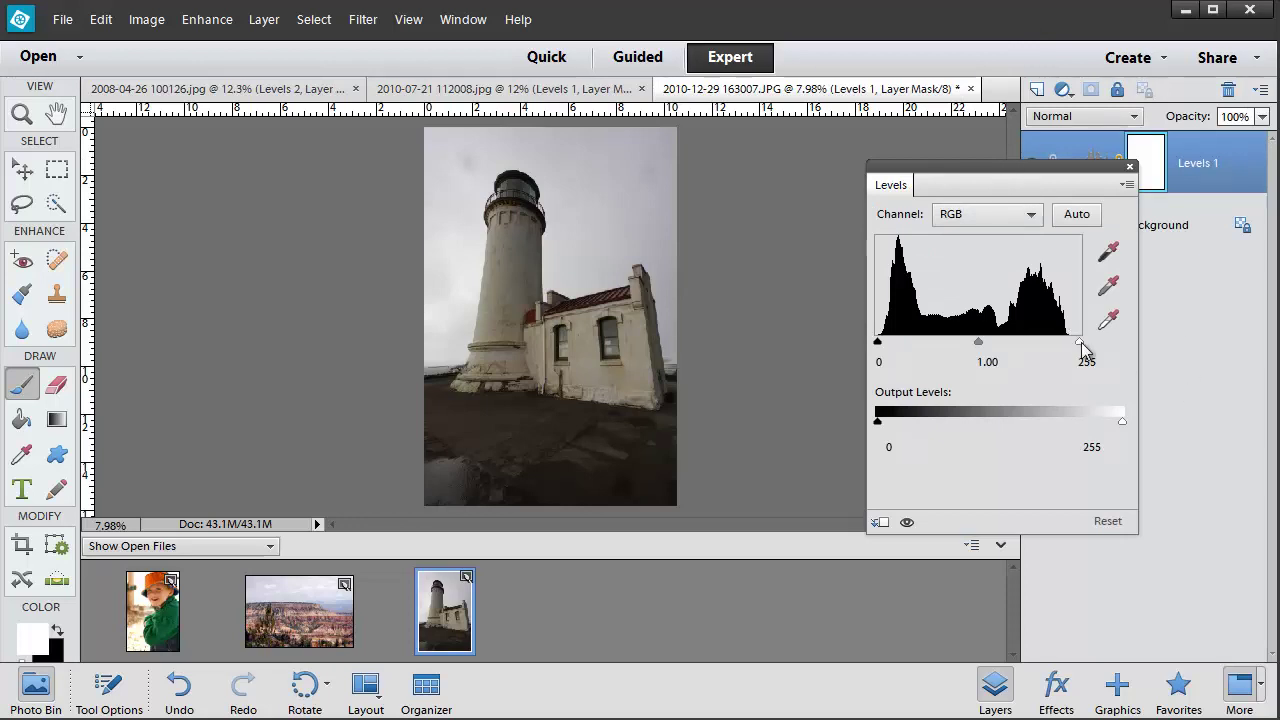
- Set the lighthouse's RGB highlight input level to 240 and midtones to 1.15, and close the Levels settings
left_click_drag(1081, 342, 1069, 344)
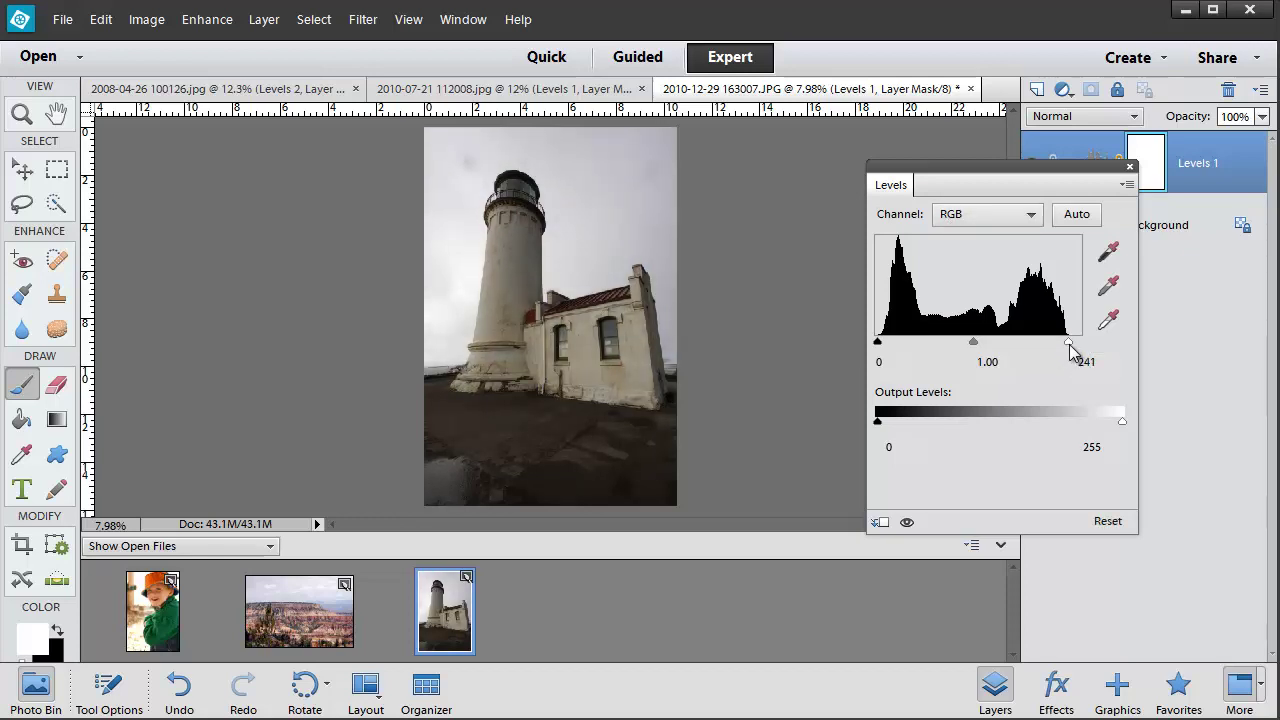
mouse_move(1069, 343)
left_mouse_down()
mouse_move(1085, 345)
mouse_move(1067, 343)
left_mouse_up()
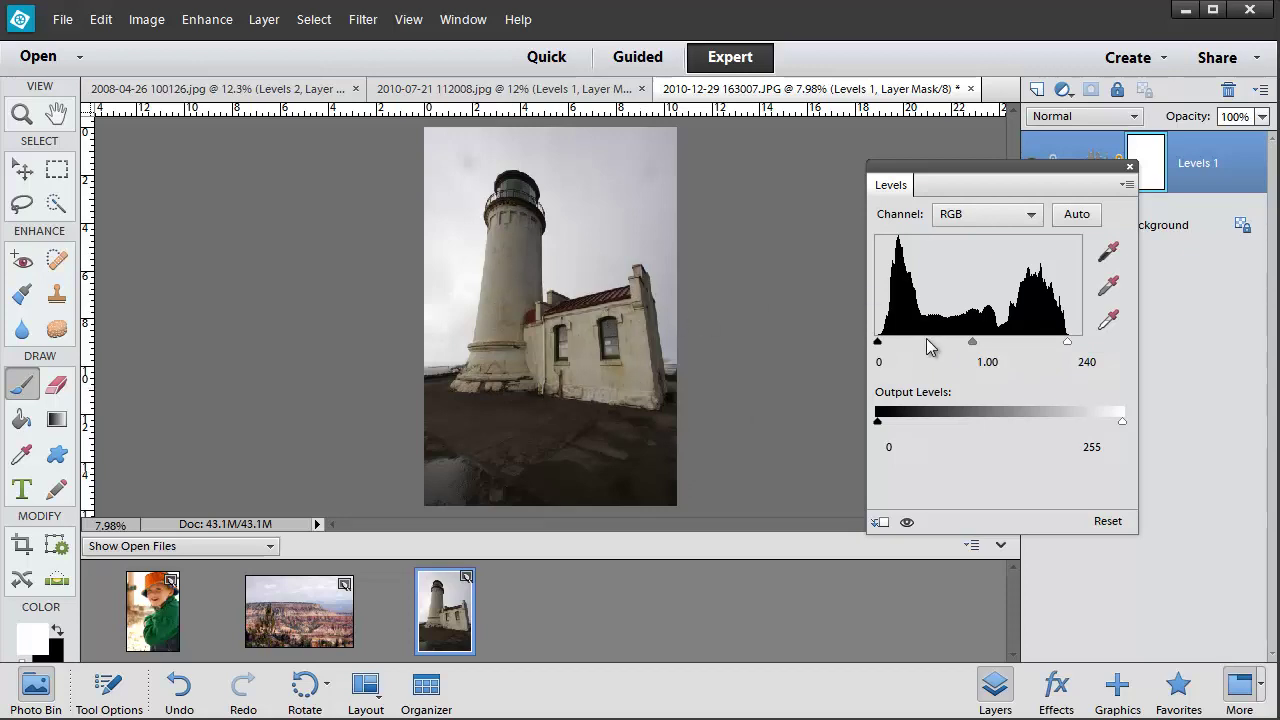
mouse_move(973, 343)
left_mouse_down()
mouse_move(955, 341)
mouse_move(971, 348)
left_mouse_up()
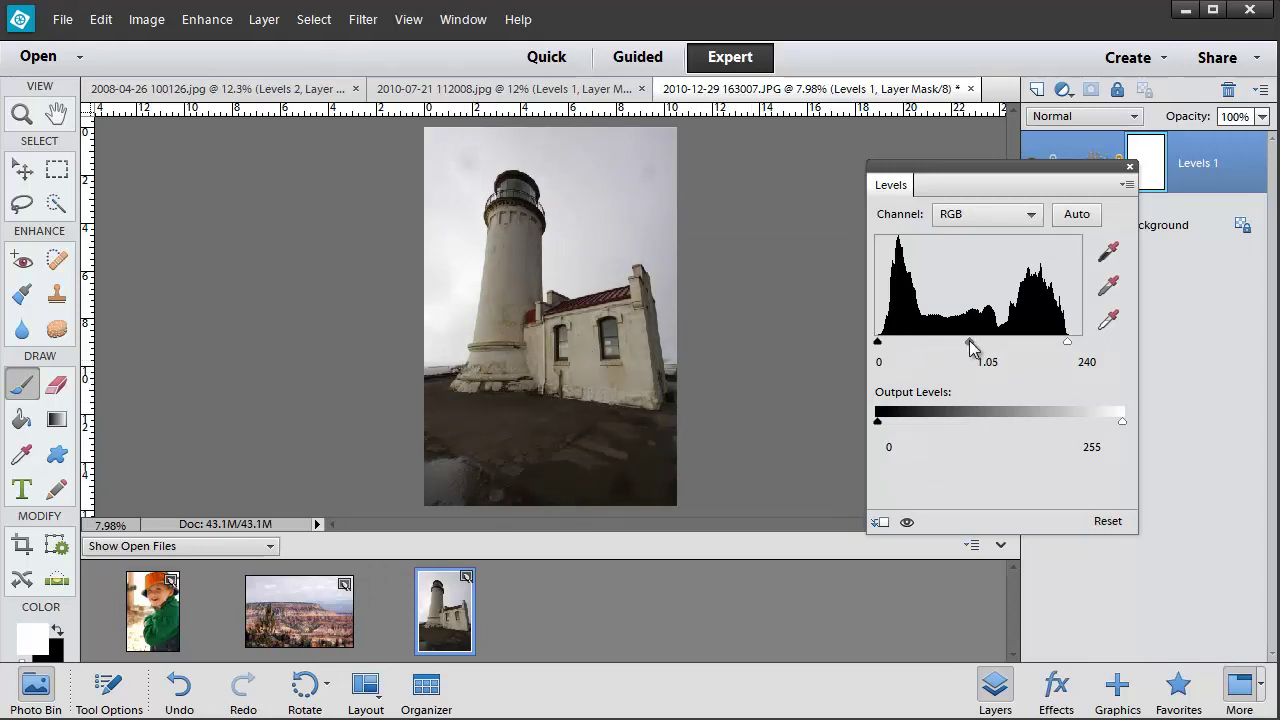
left_click_drag(971, 348, 965, 347)
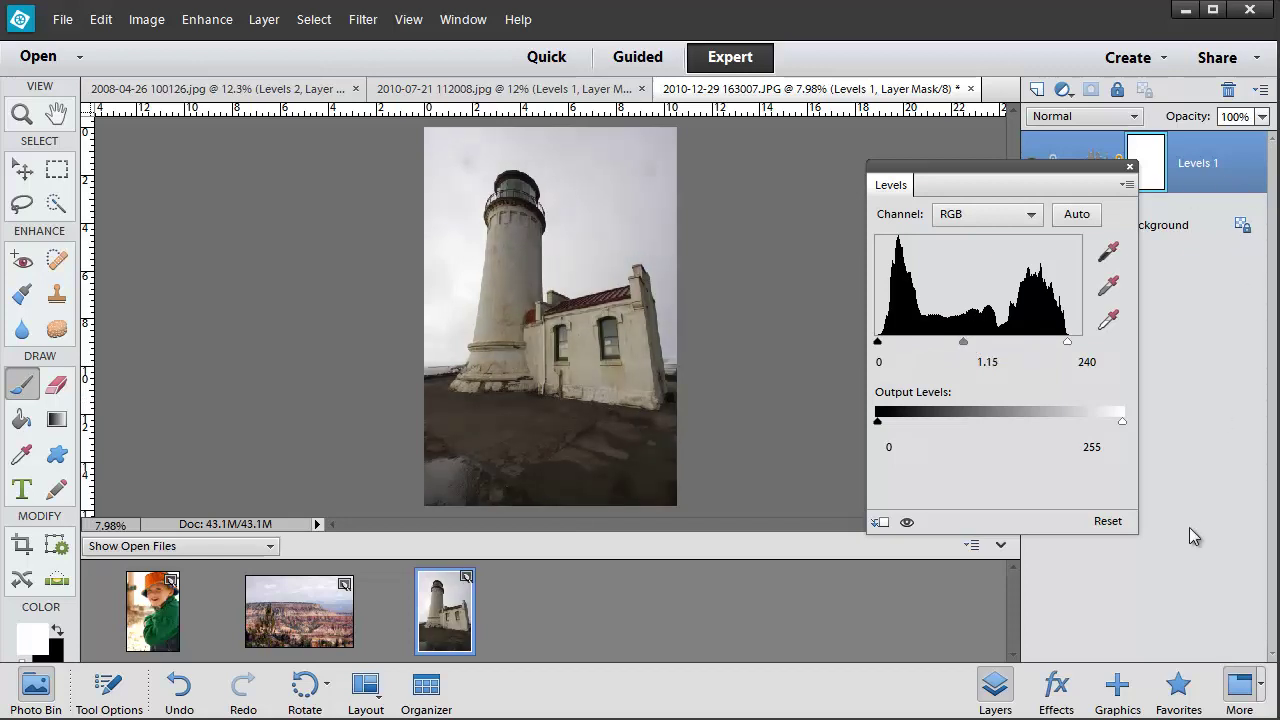
left_click(1130, 168)
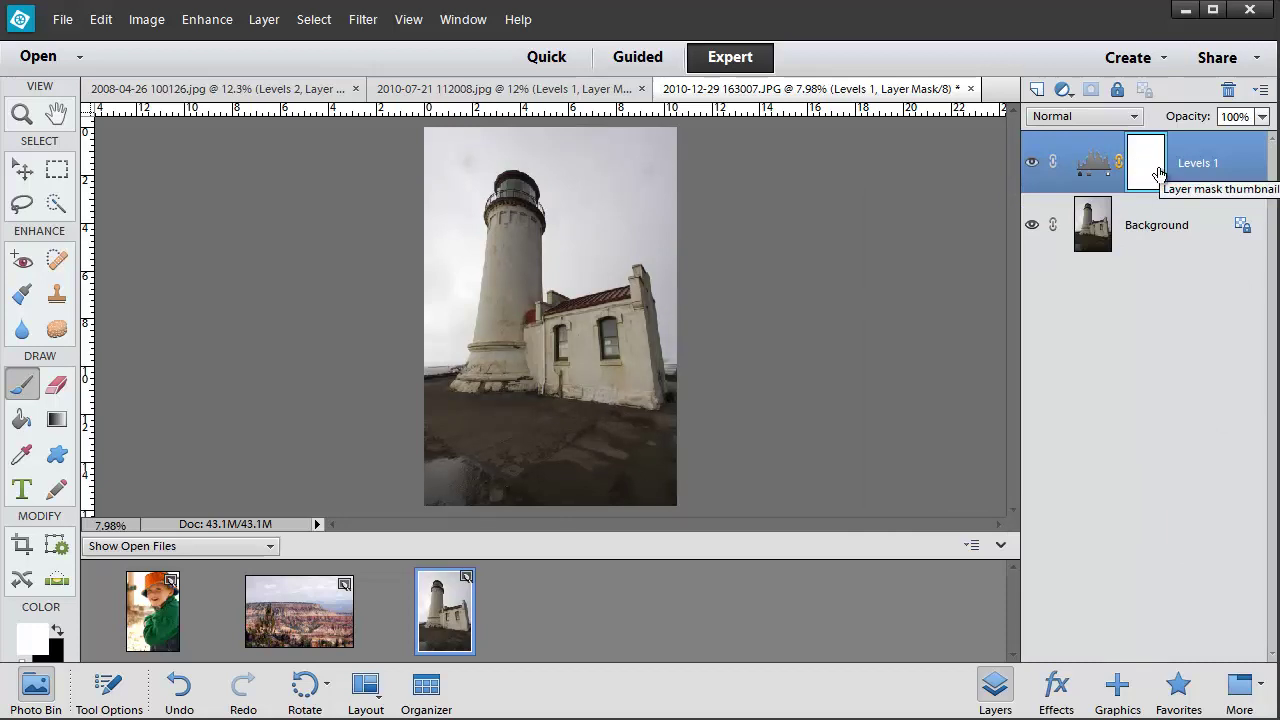
- Invert the Levels 1 mask to black and paint a white stroke on it along the building's red roof
key("ctrl+i")
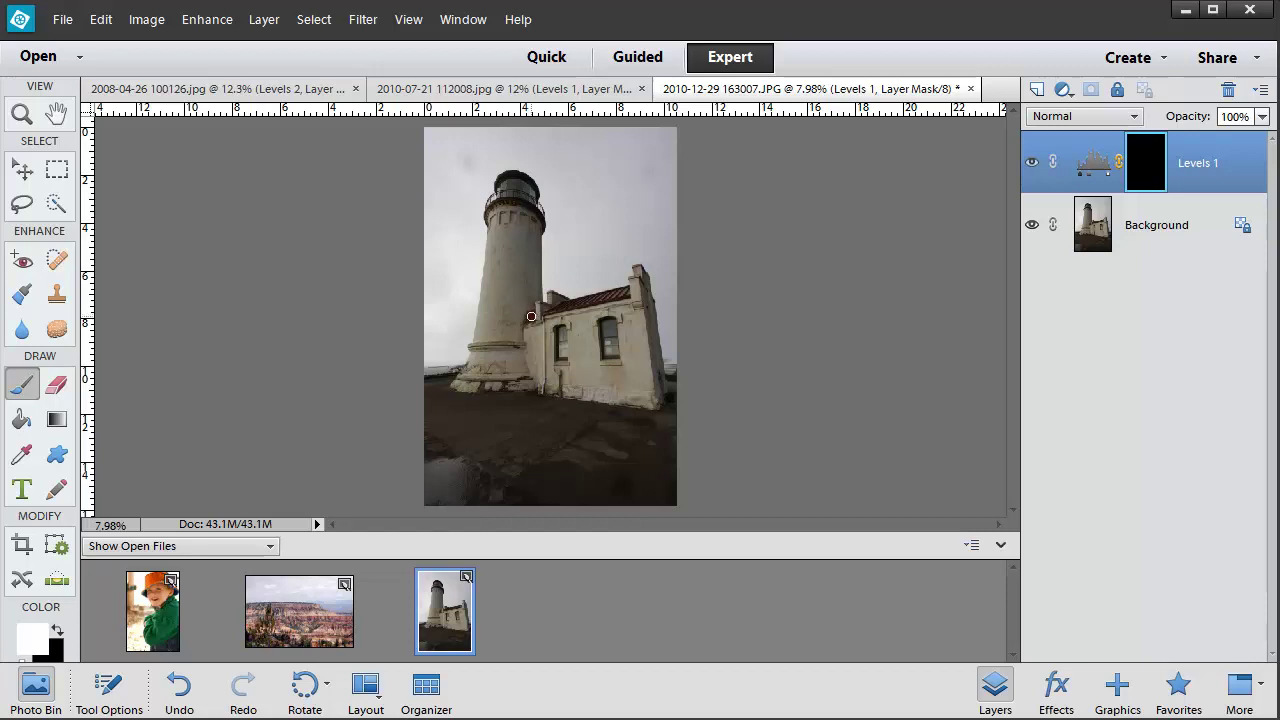
left_click(532, 316)
mouse_move(625, 293)
left_mouse_down()
mouse_move(588, 302)
mouse_move(630, 294)
left_mouse_up()
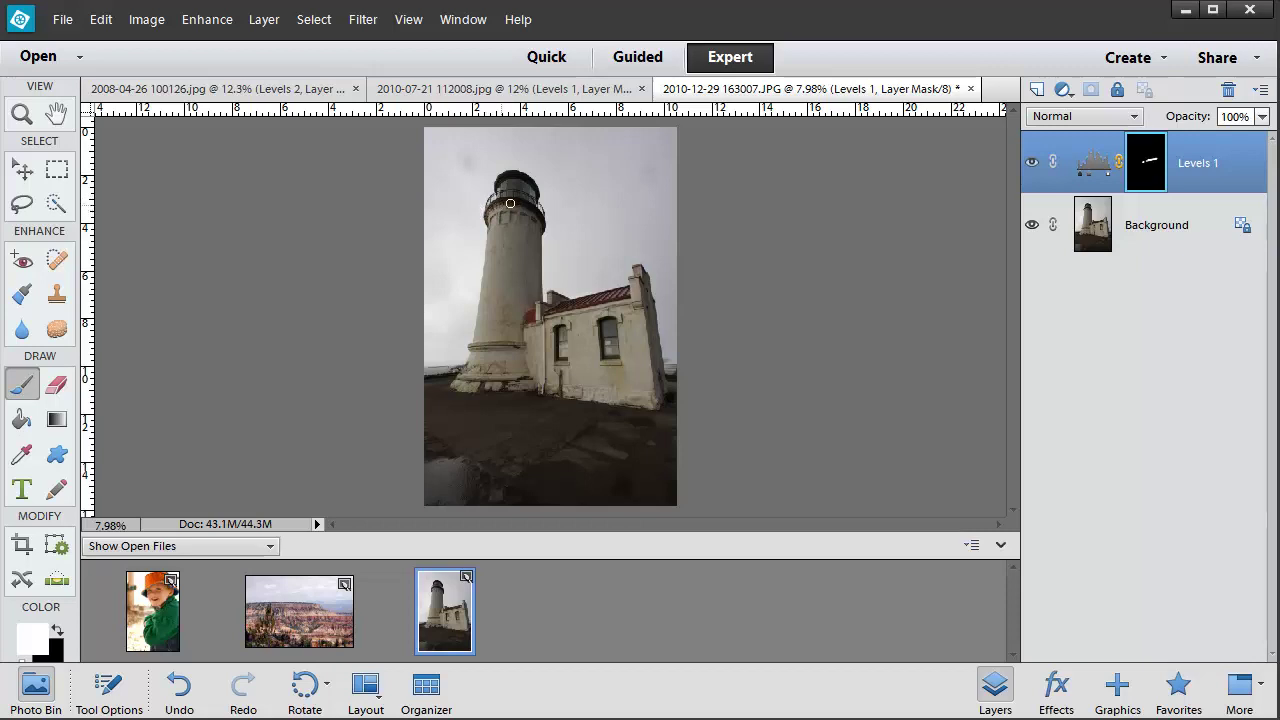
- Paint white on the Levels 1 mask over the lighthouse's lantern room and railing, toggling the layer's visibility to compare
left_click_drag(540, 217, 509, 172)
left_click(536, 194)
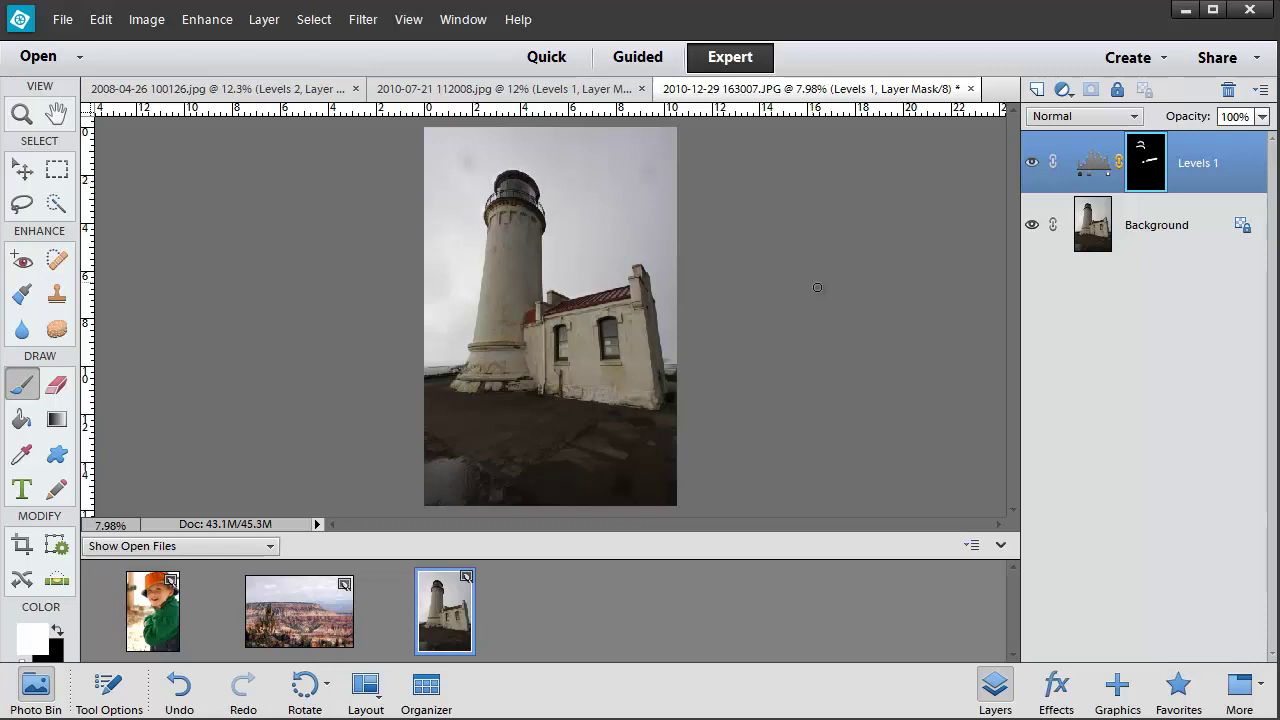
left_click(1032, 164)
left_click(1033, 165)
left_click(1032, 164)
left_click(1032, 164)
mouse_move(543, 212)
left_mouse_down()
mouse_move(498, 199)
mouse_move(490, 210)
left_mouse_up()
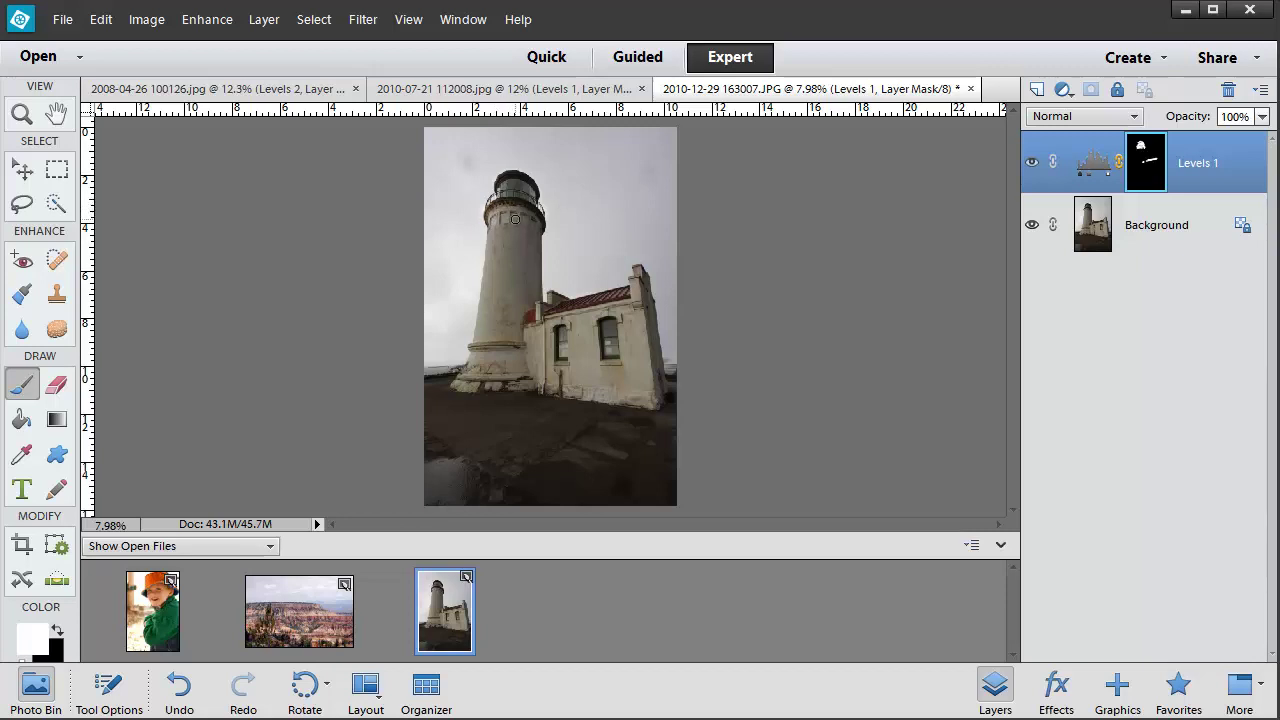
- Trim the Levels 1 mask around the lantern room with black, paint white down the tower to its base and beside the building, and compare visibility
left_click(57, 627)
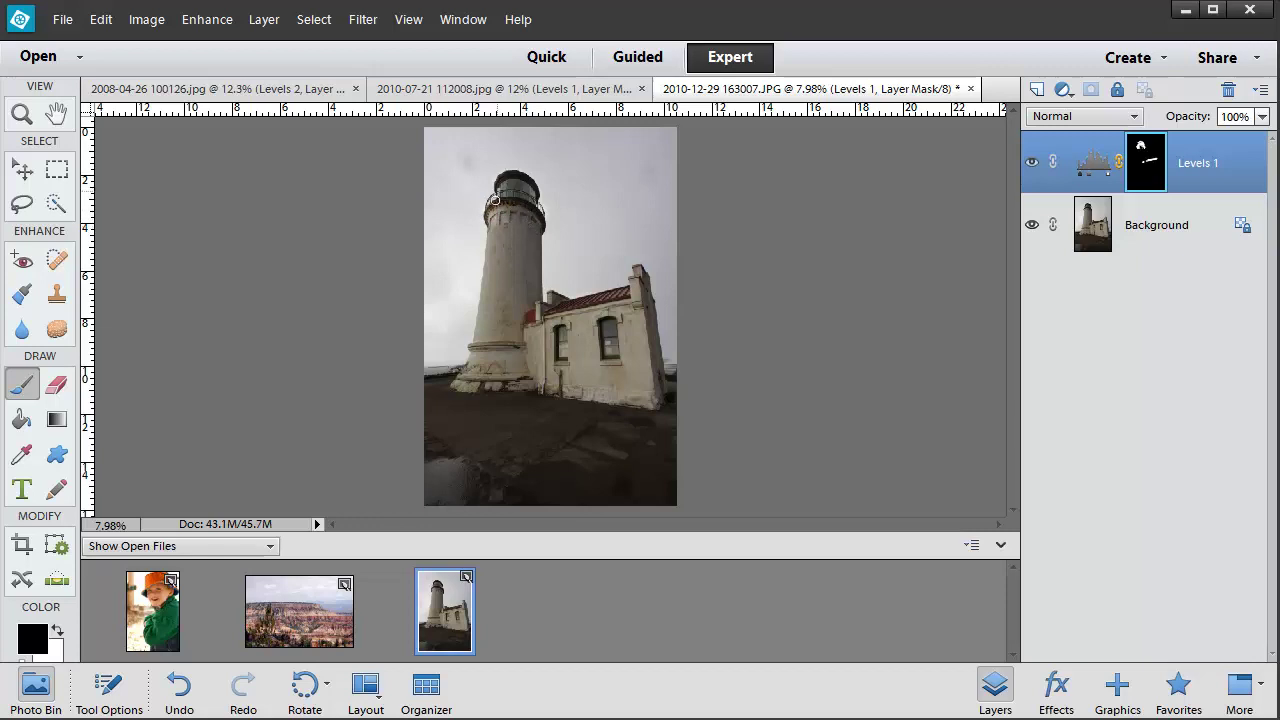
key("x")
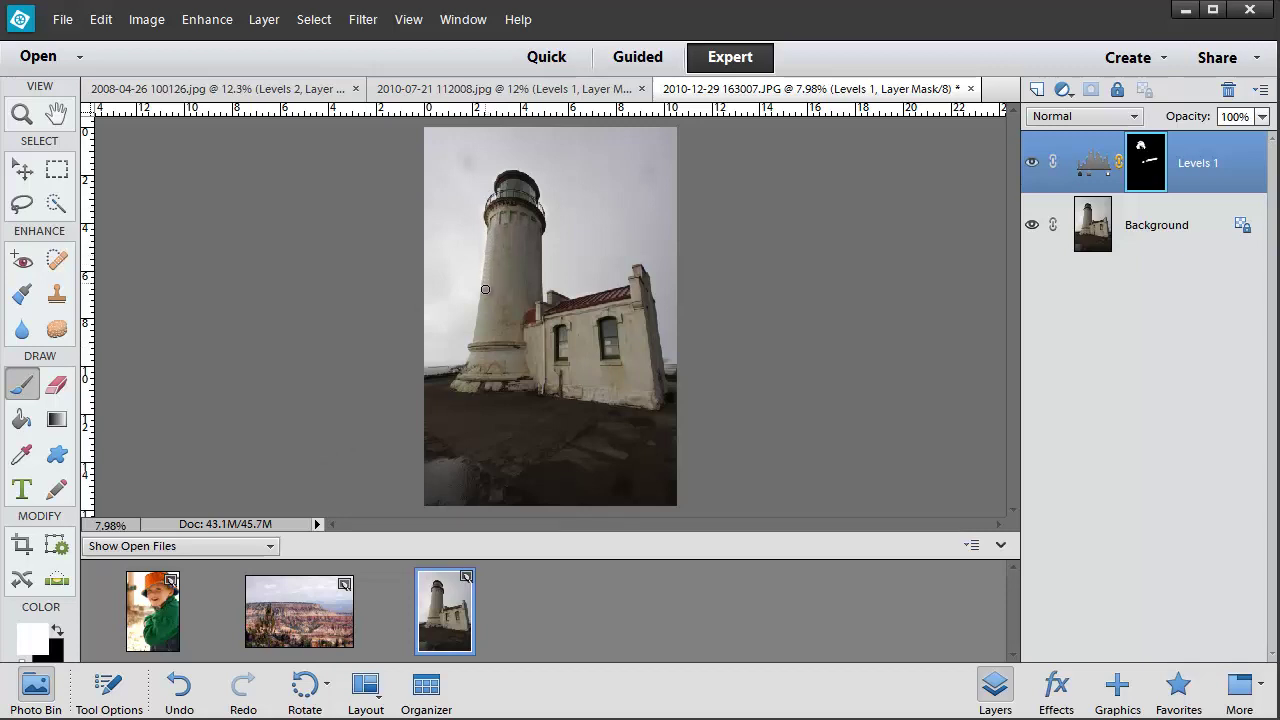
mouse_move(476, 333)
left_mouse_down()
mouse_move(630, 343)
mouse_move(486, 342)
left_mouse_up()
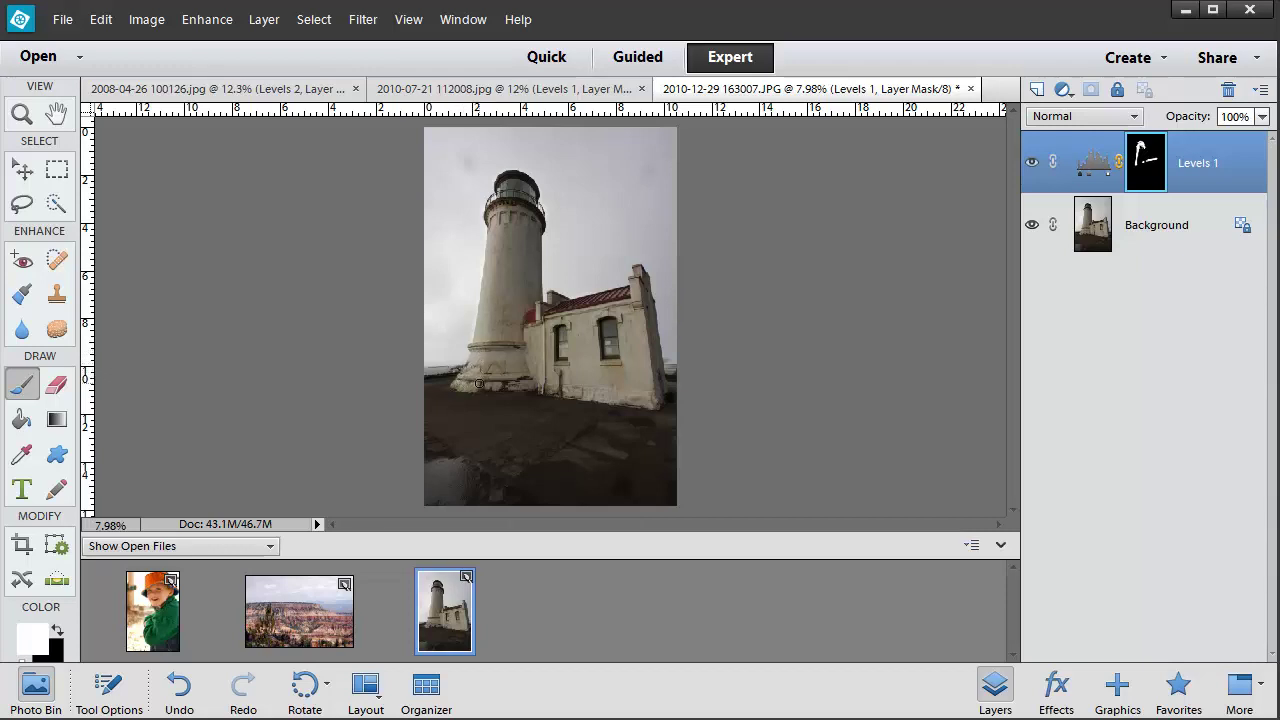
left_click_drag(485, 388, 489, 353)
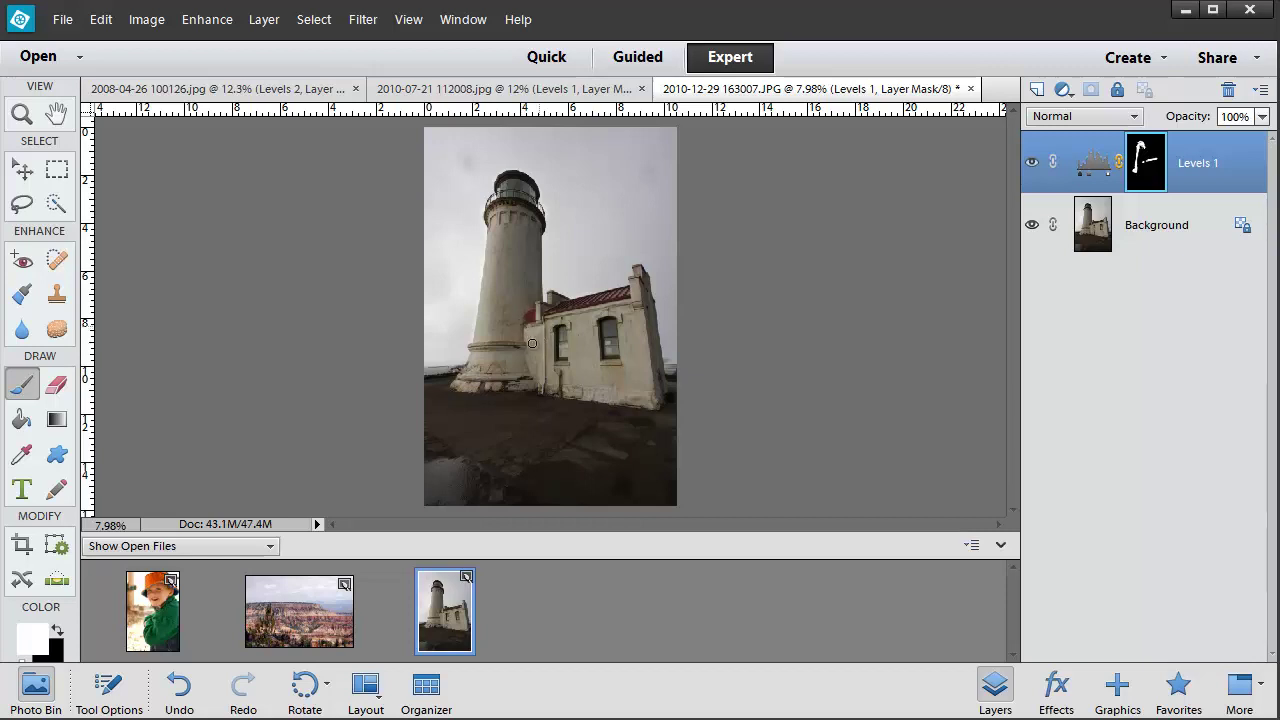
mouse_move(534, 340)
left_mouse_down()
mouse_move(536, 392)
mouse_move(538, 330)
left_mouse_up()
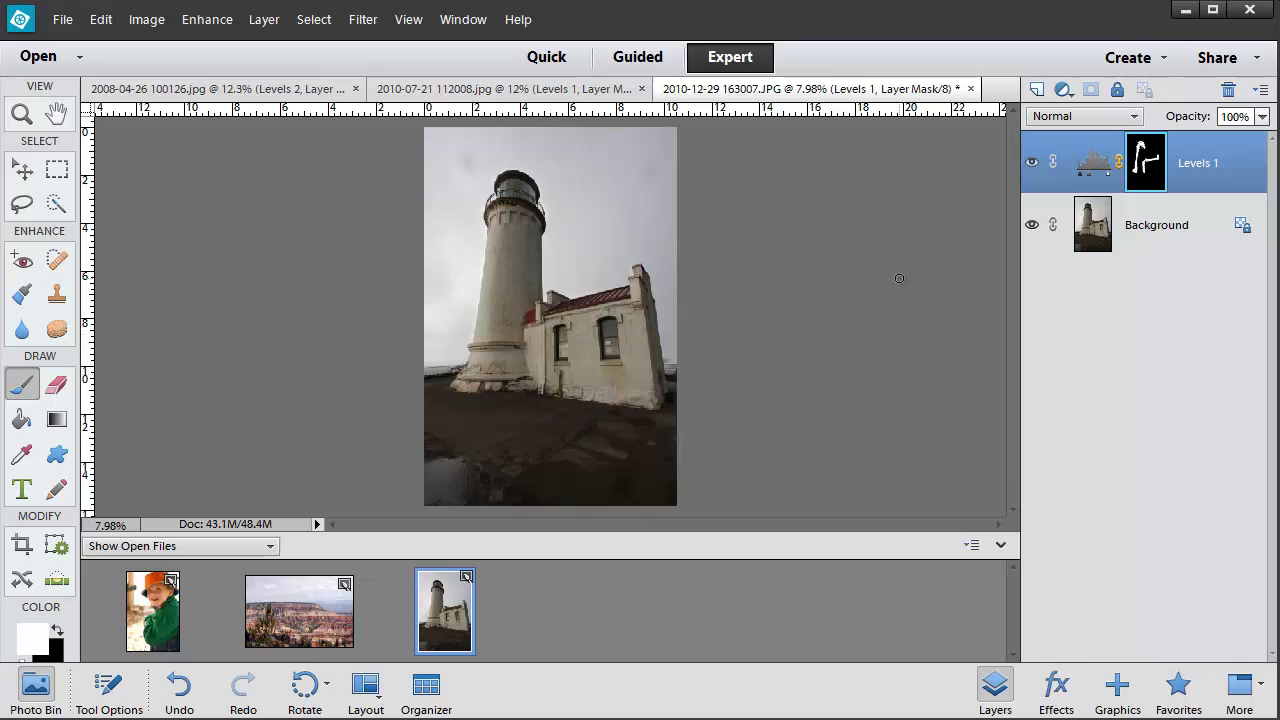
left_click(1034, 165)
left_click(1034, 165)
left_click(1034, 165)
left_click(1034, 165)
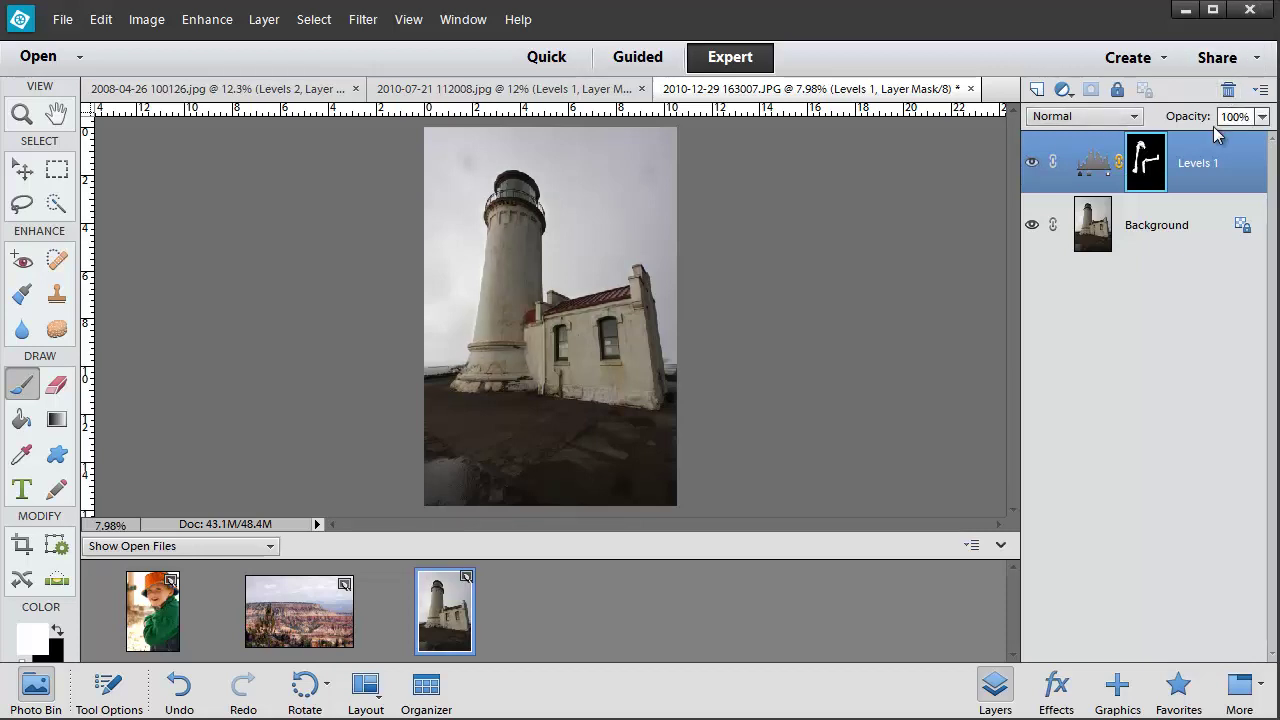
- Reduce the Levels 1 layer's opacity to 30% and toggle its visibility to compare the lighthouse with and without the correction
left_click_drag(1234, 117, 1222, 117)
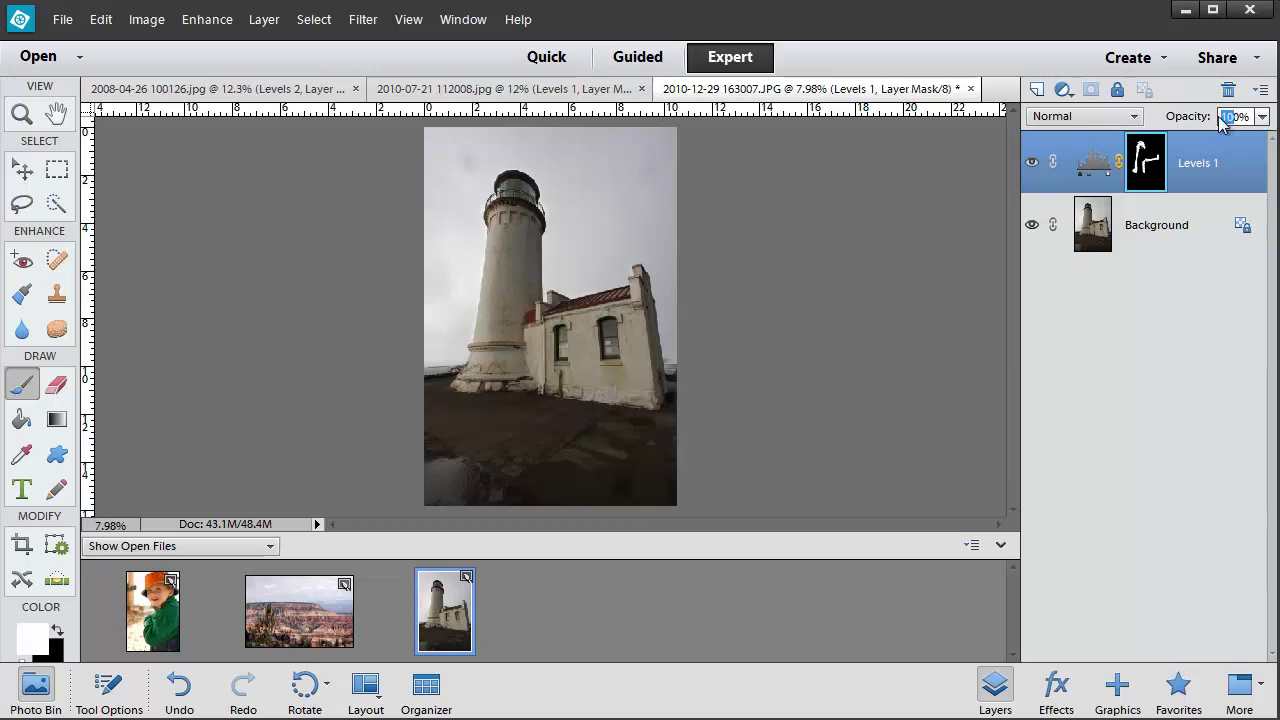
type("3")
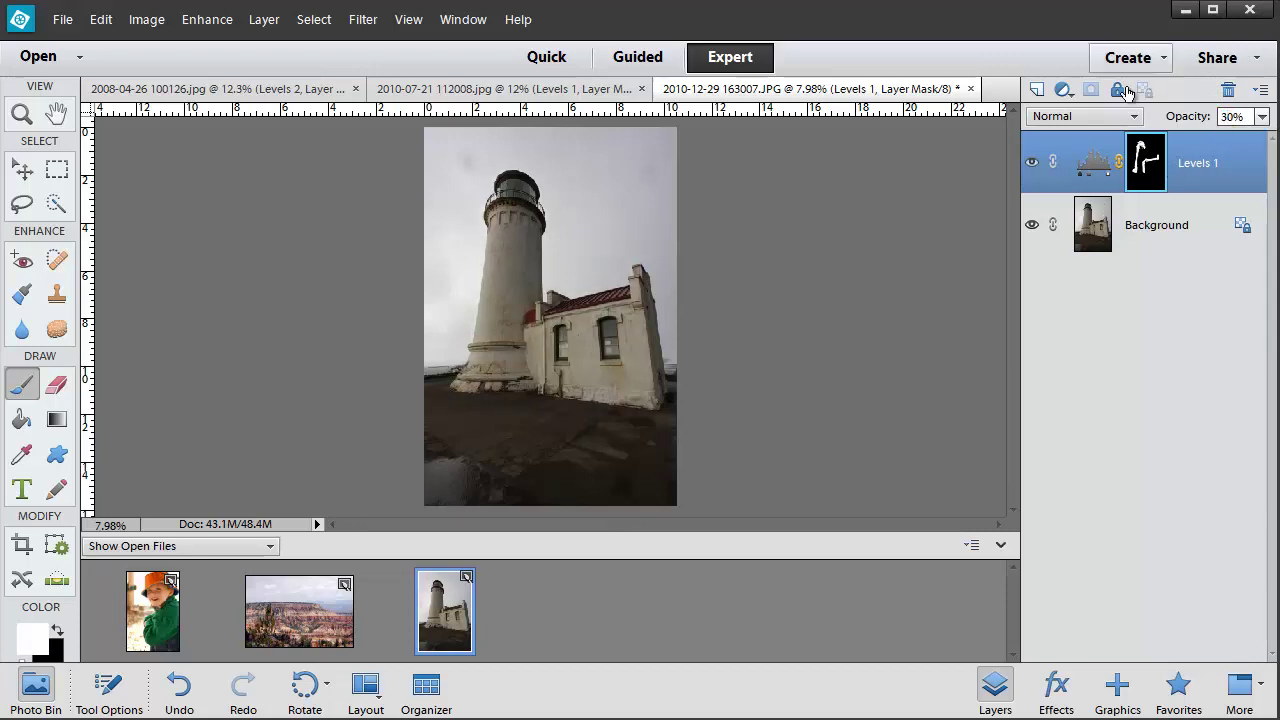
left_click(1032, 166)
left_click(1032, 166)
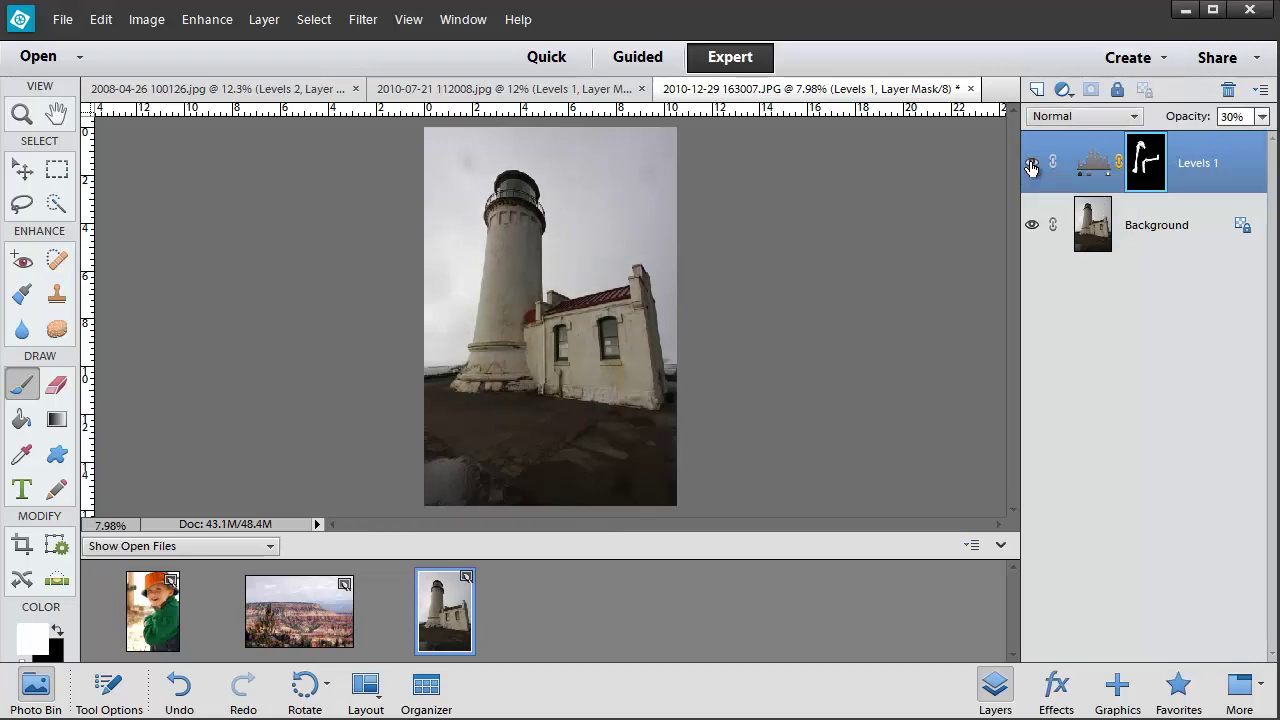
left_click(1032, 166)
left_click(1032, 166)
left_click(1032, 166)
left_click(1032, 166)
- Try a second Levels adjustment layer with default options and RGB midtones of 1.04 on the lighthouse photo, and delete that layer
left_click(262, 20)
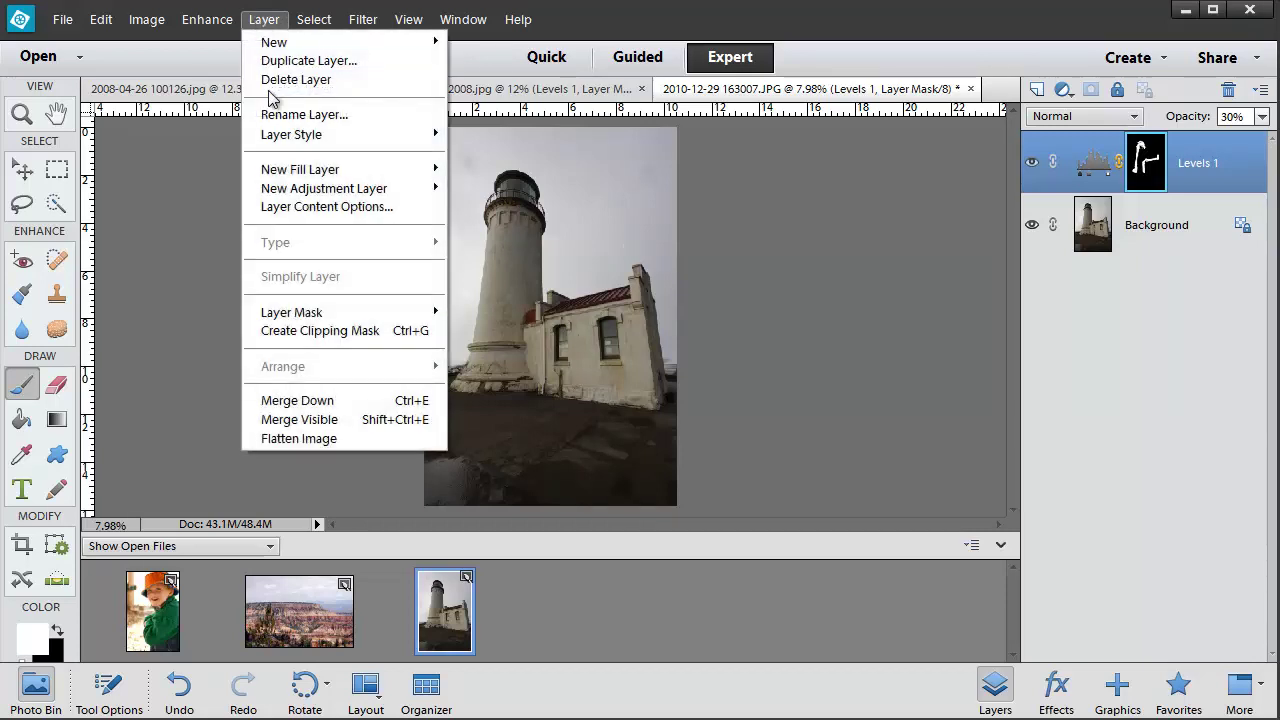
mouse_move(340, 188)
left_click(478, 188)
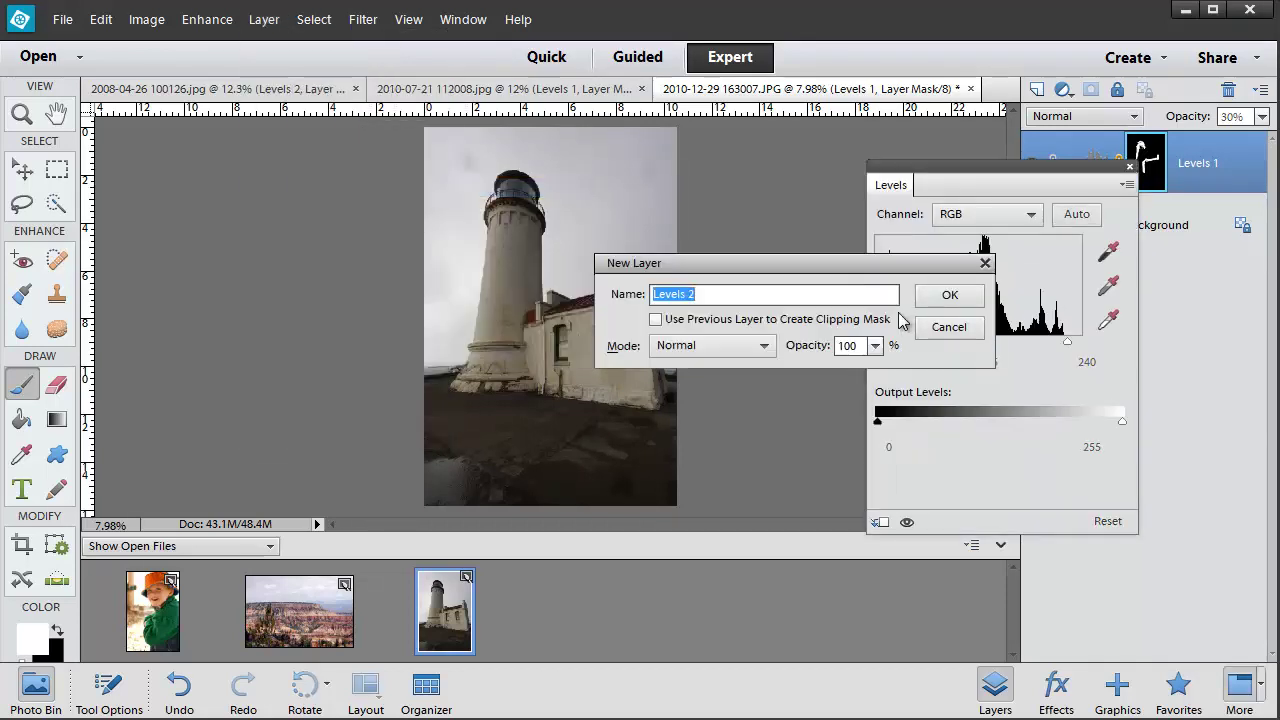
left_click(945, 295)
left_click_drag(977, 346, 975, 342)
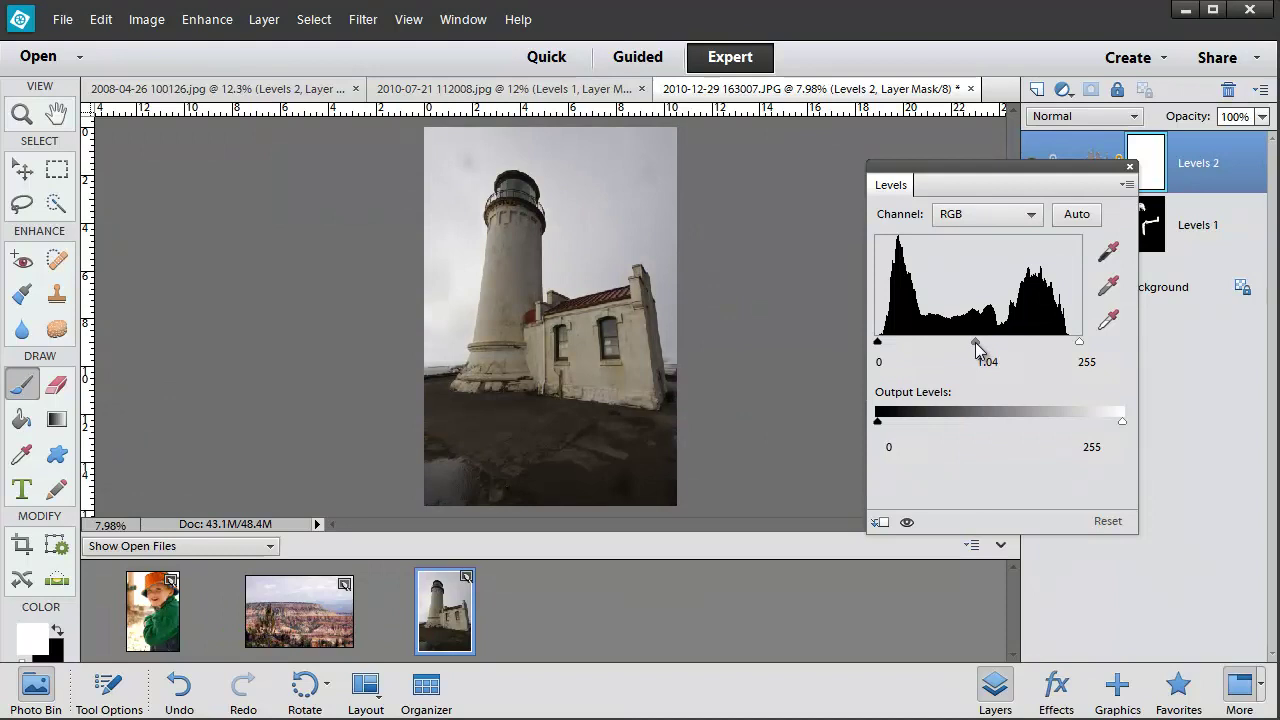
left_click(1129, 167)
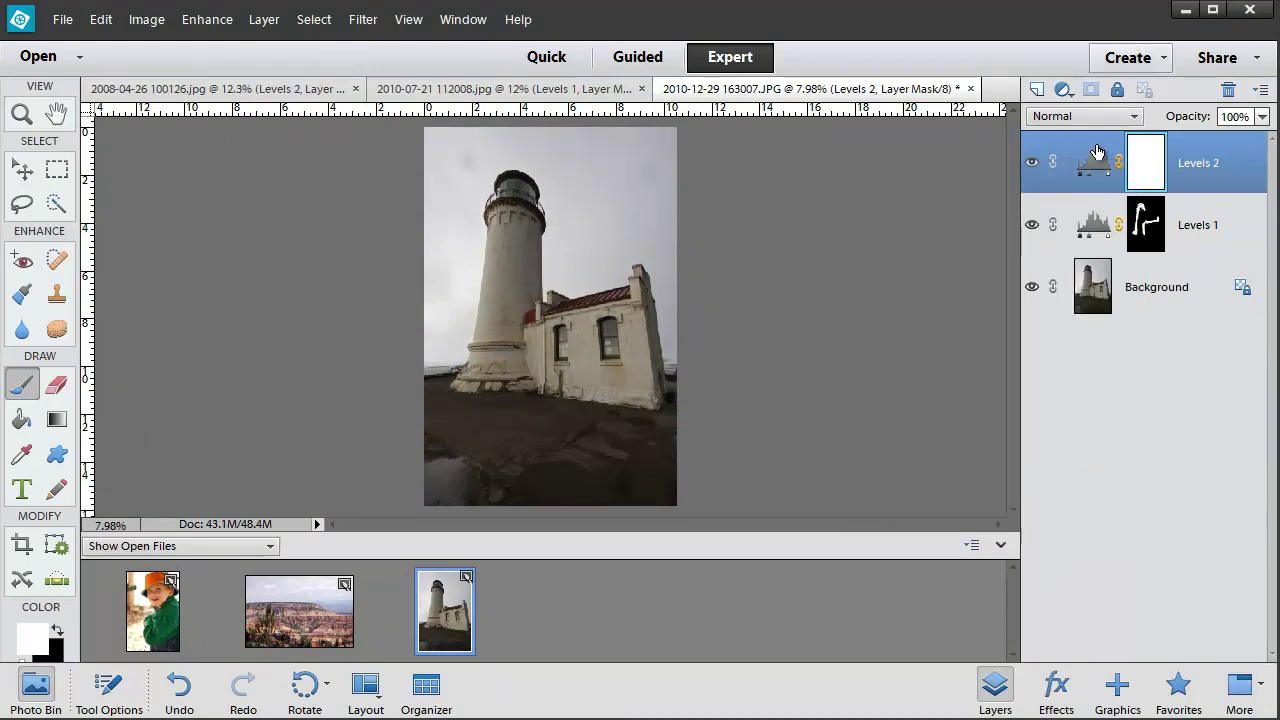
left_click_drag(1097, 158, 1229, 93)
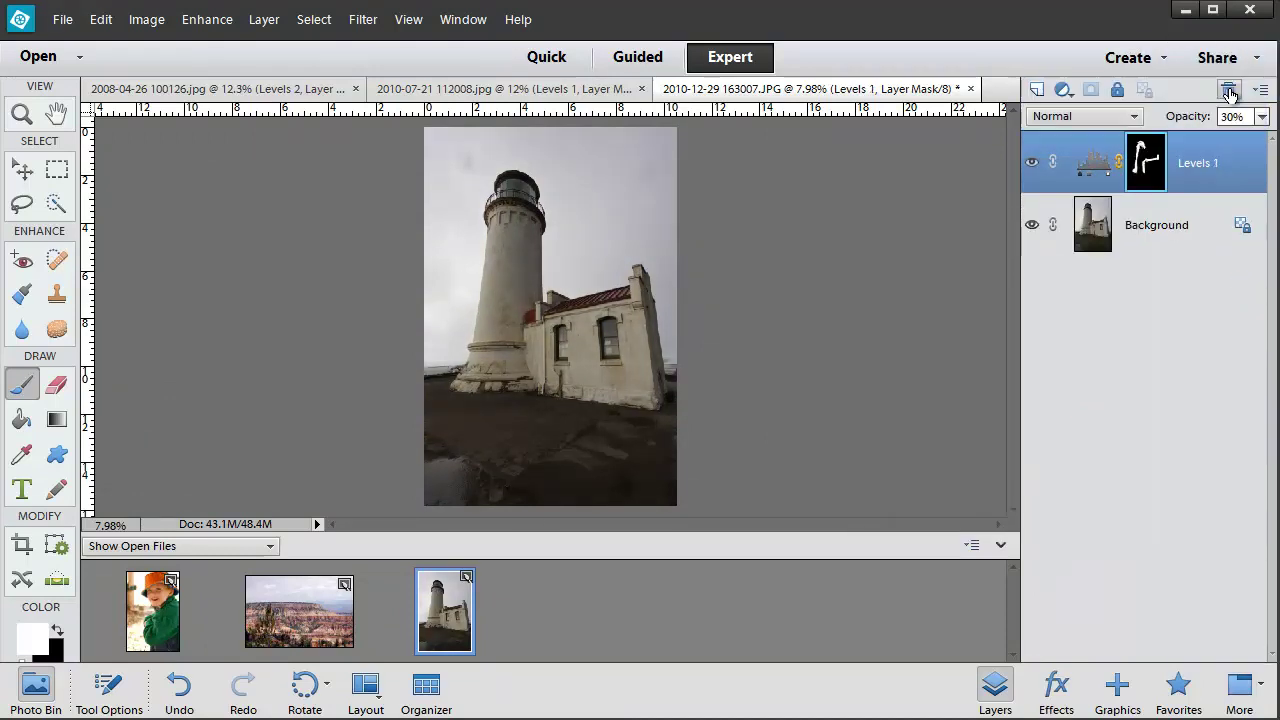